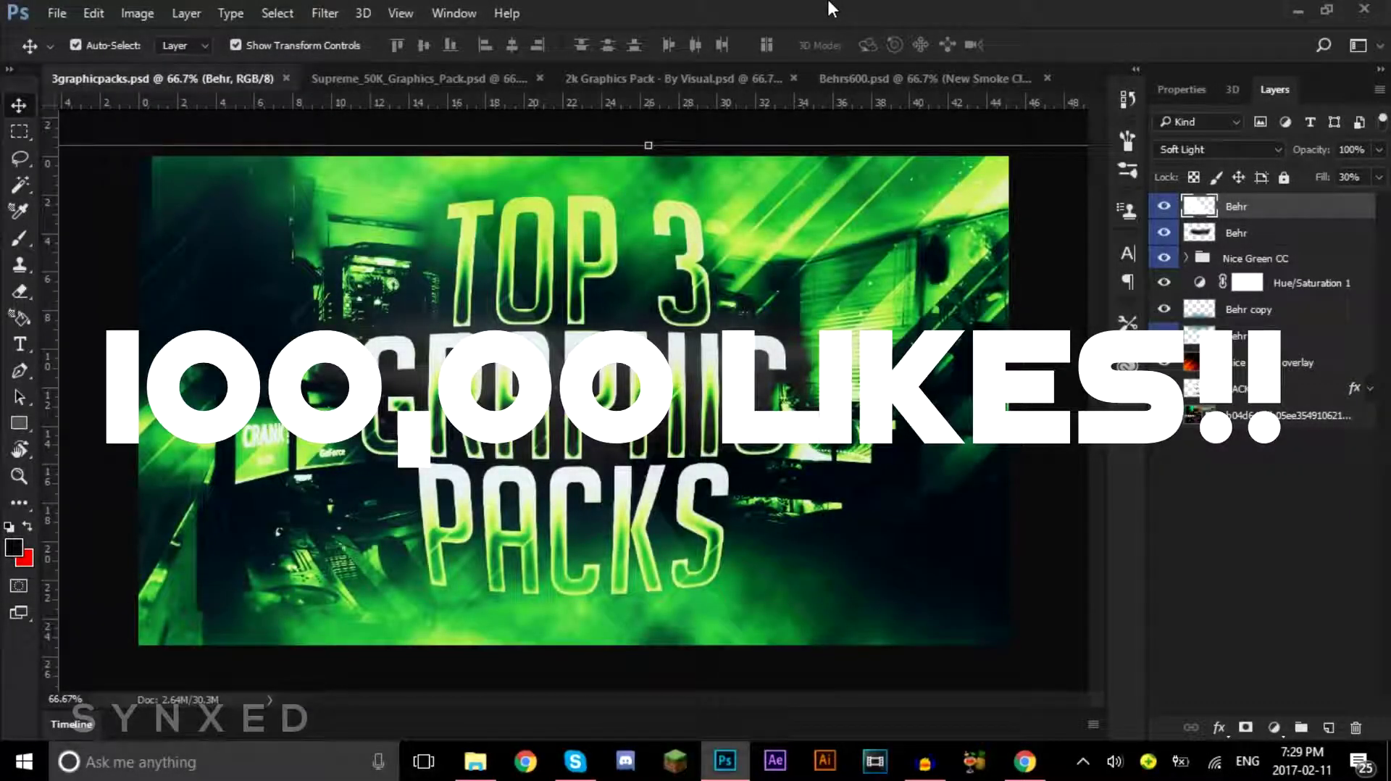
# Step: Bring the Supreme_50K_Graphics_Pack.psd document to the front with Ctrl+Tab
pyautogui.hotkey('ctrl', 'Tab')
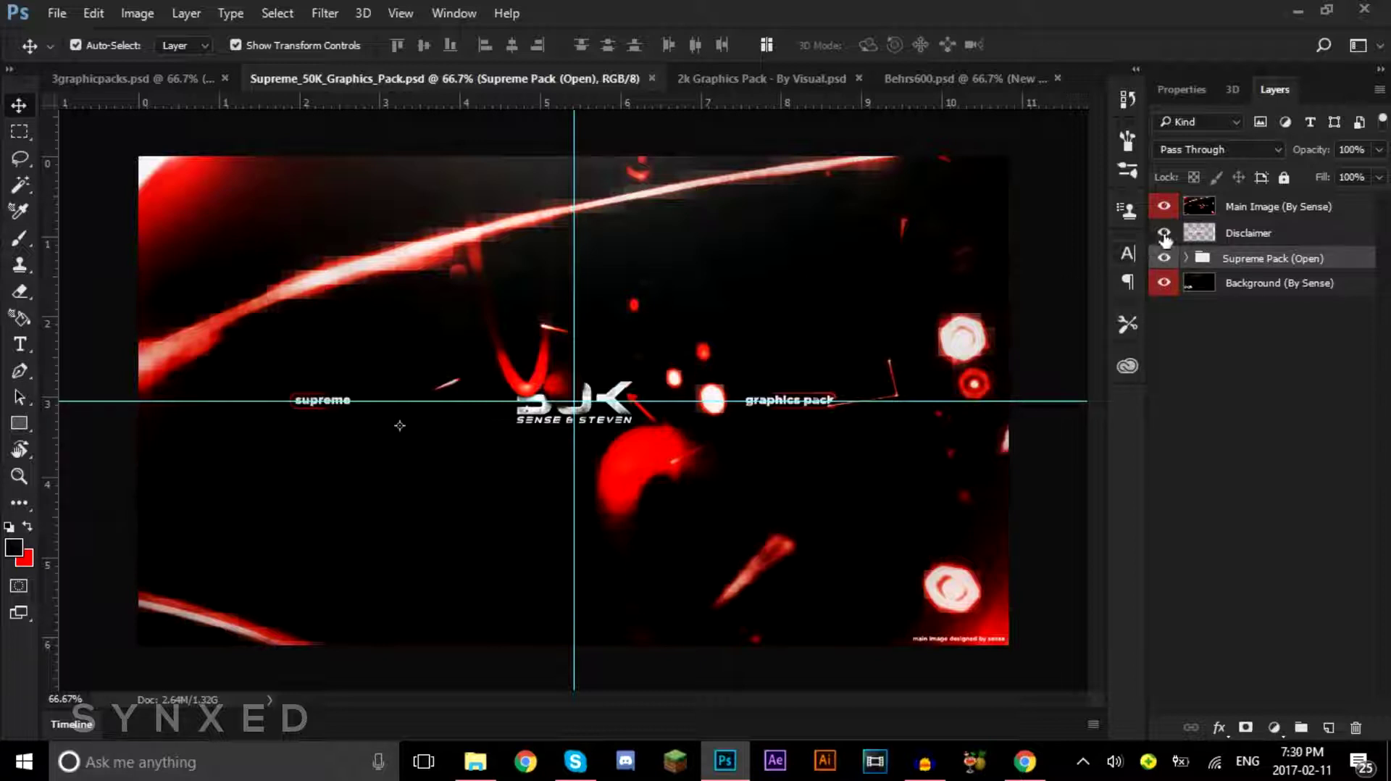
# Step: Hide the Disclaimer and Main Image layers and expand the Supreme Pack (Open) group
pyautogui.click(1162, 232)
pyautogui.click(1163, 207)
pyautogui.click(1187, 259)
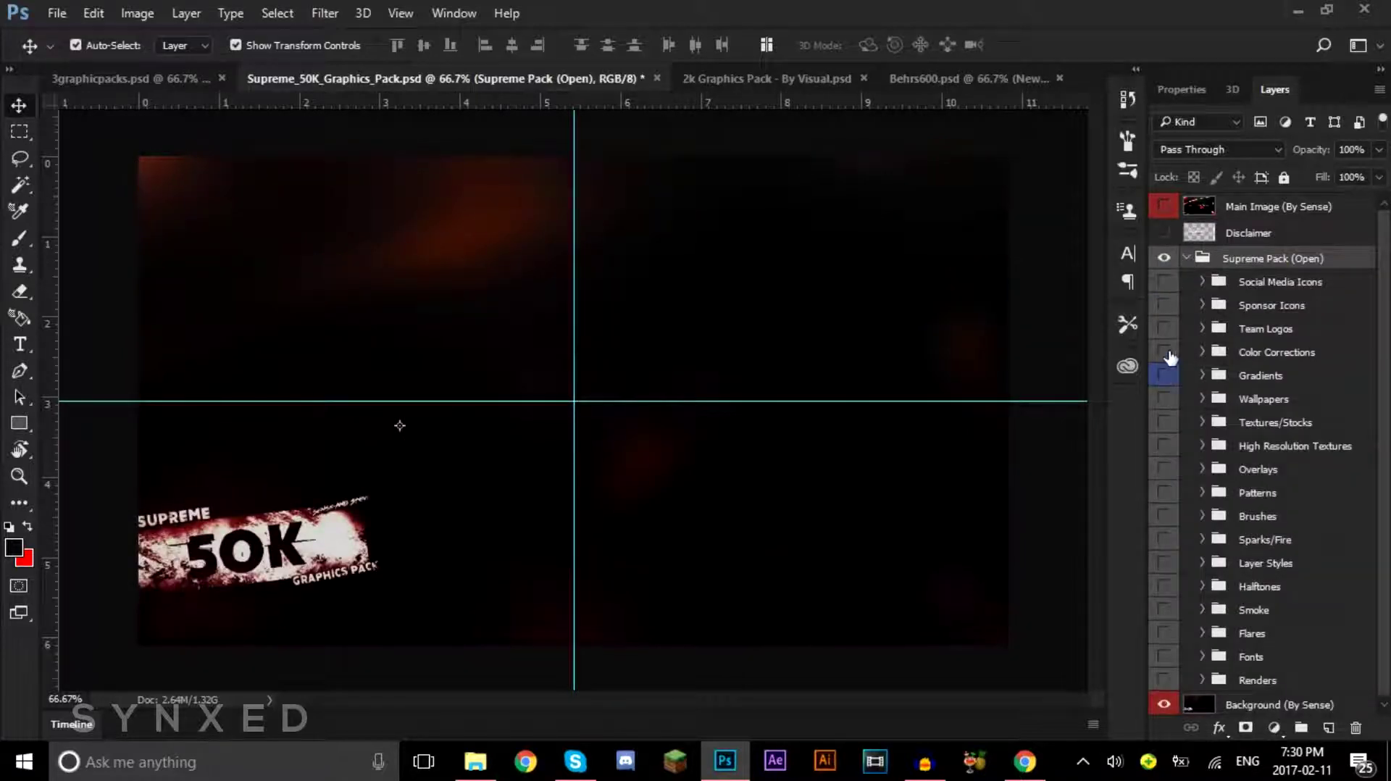
# Step: Preview the Social Media Icons group, then hide the icons again
pyautogui.click(1164, 282)
pyautogui.click(1202, 281)
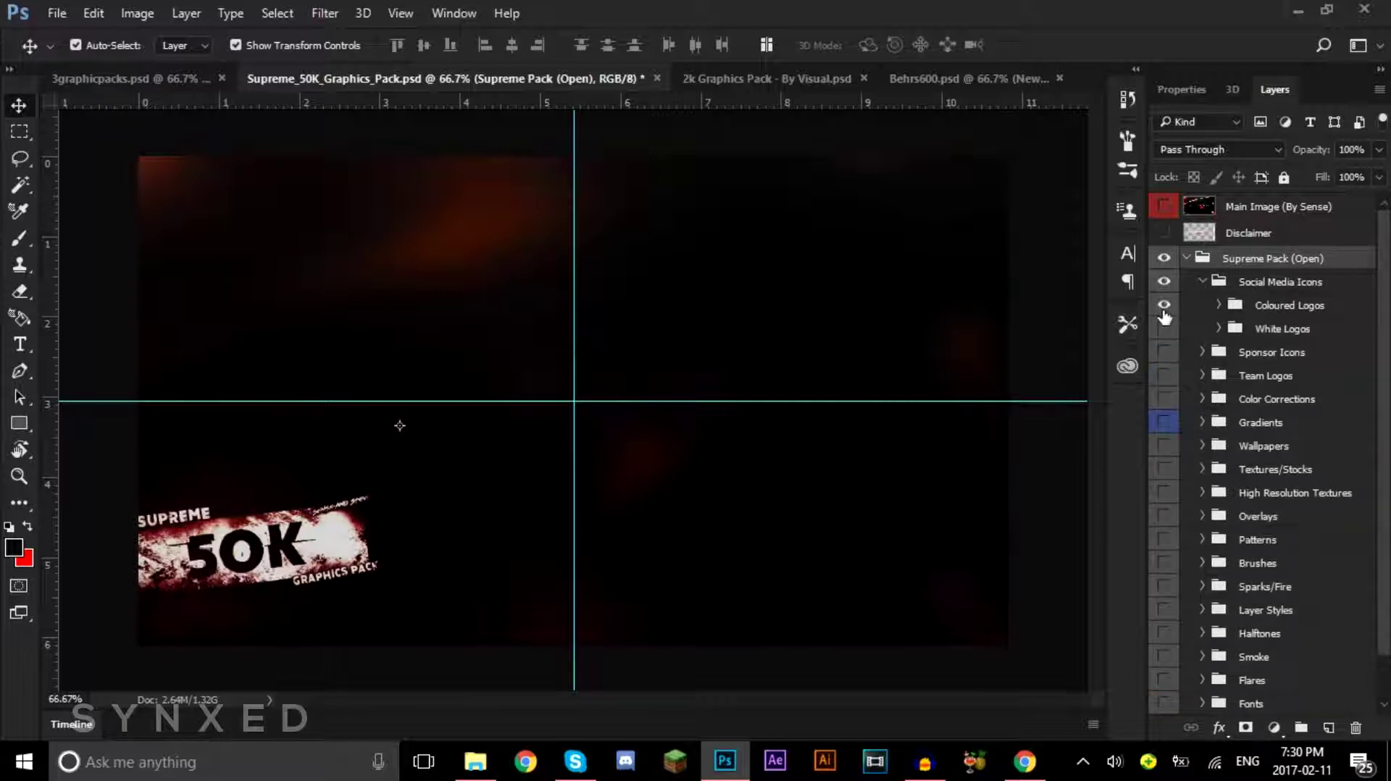
pyautogui.moveTo(1164, 282); pyautogui.dragTo(1164, 406)
# Step: Show the Color Corrections group's red example design, then hide and collapse it
pyautogui.click(1202, 399)
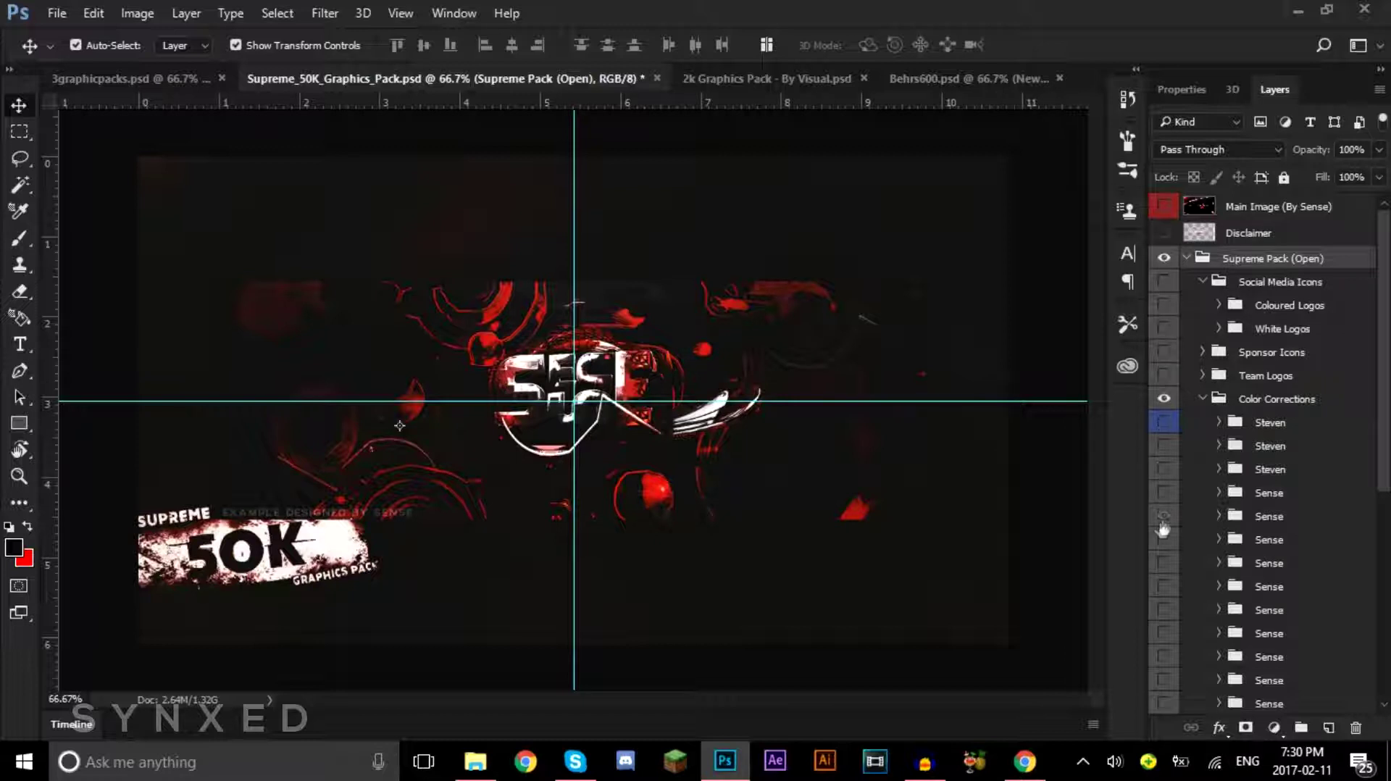
pyautogui.click(1164, 399)
pyautogui.click(1201, 398)
# Step: Expand and show the Gradients group, previewing the Black/Red gradient briefly
pyautogui.click(1202, 422)
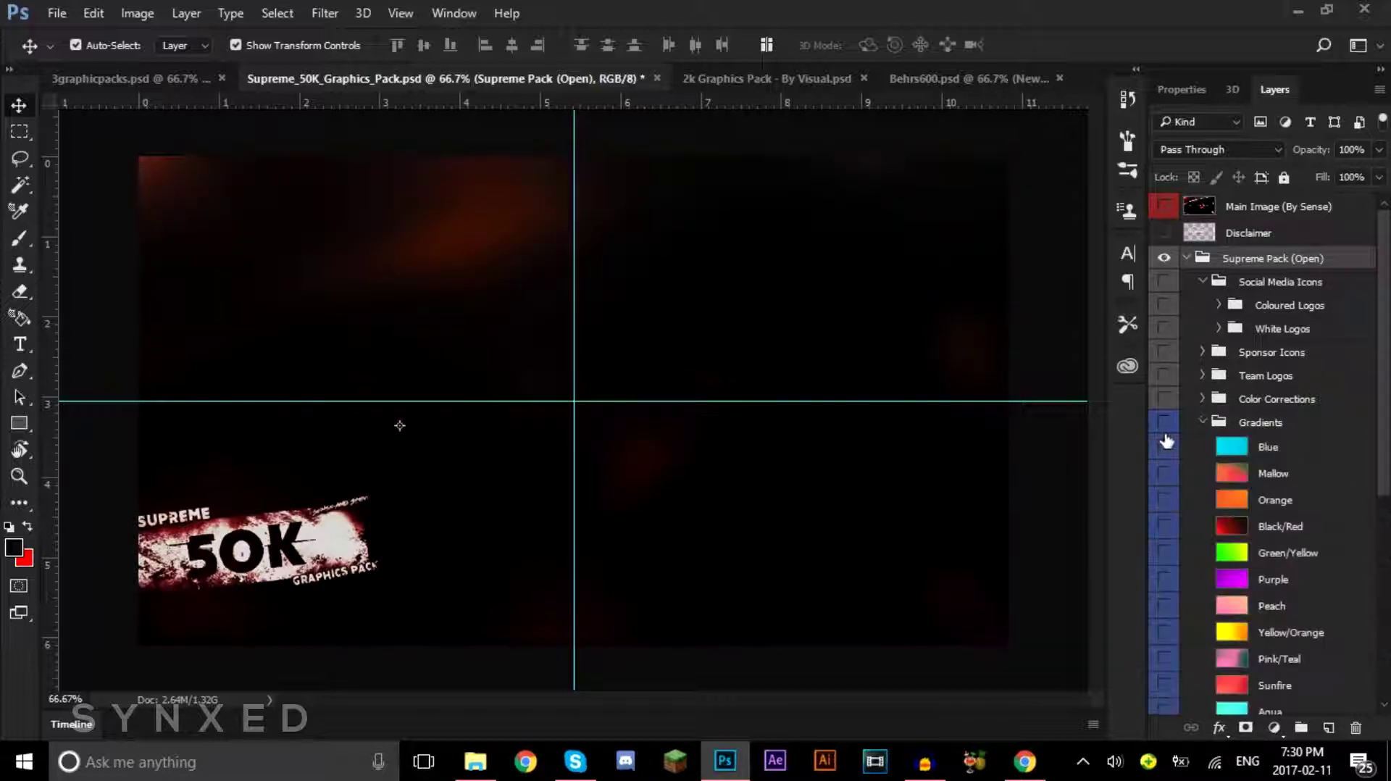
pyautogui.click(1164, 447)
pyautogui.click(1164, 526)
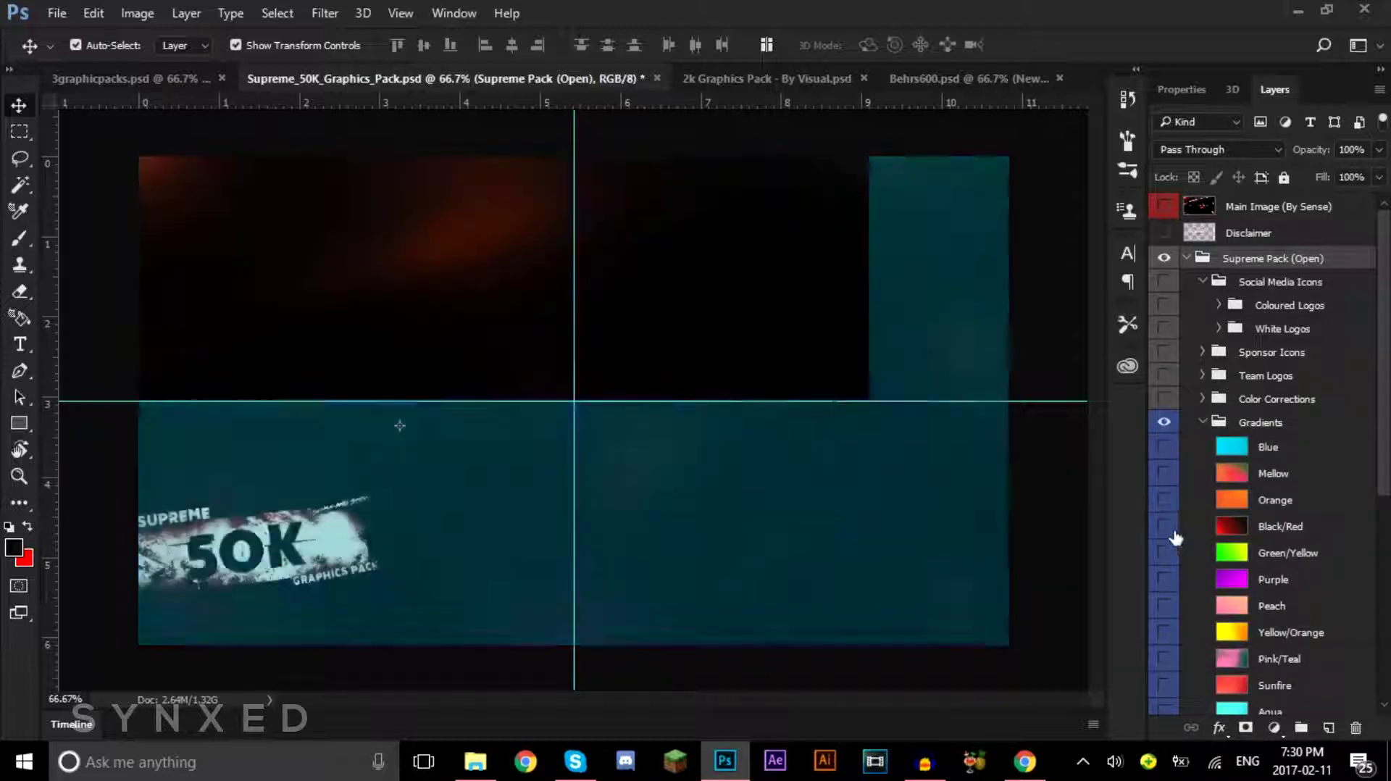
pyautogui.click(1164, 526)
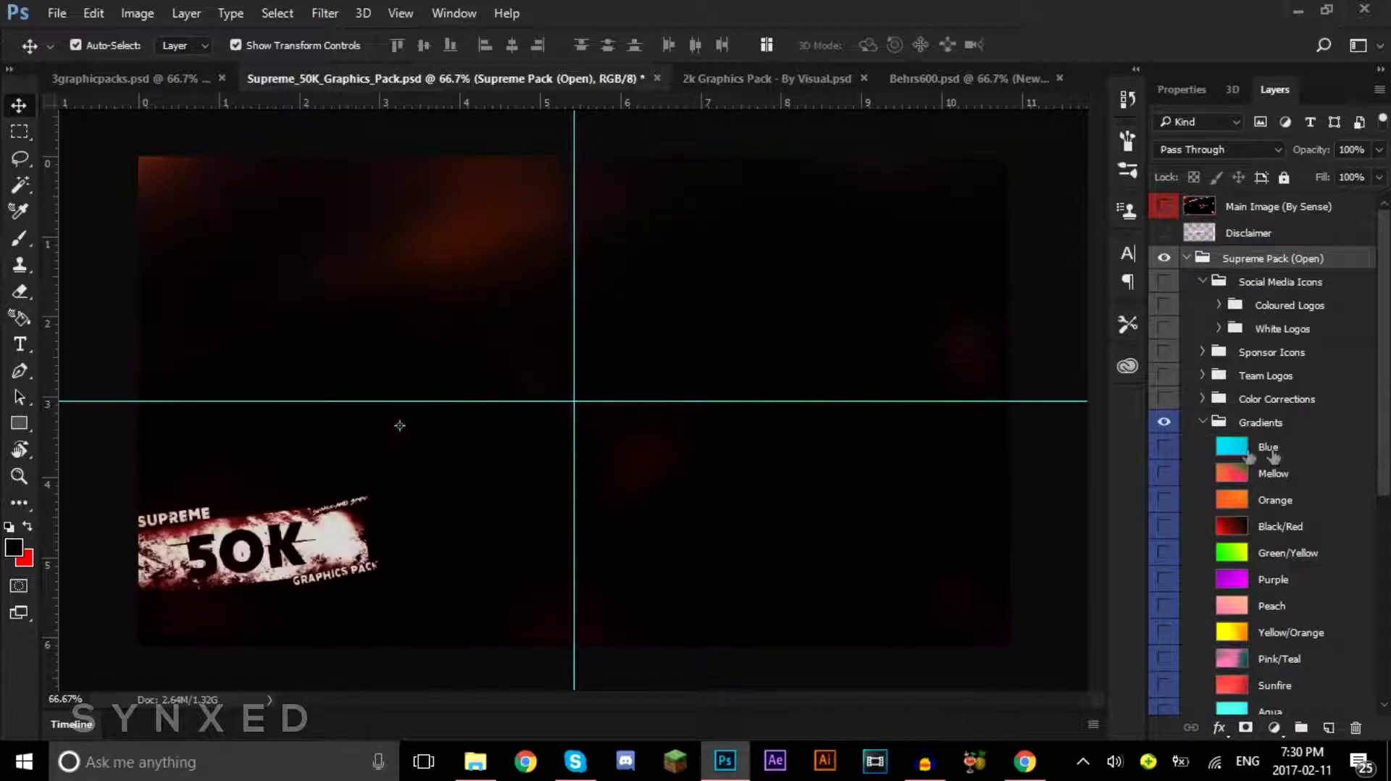
# Step: Show the Blue gradient with Overlay blending, then hide and collapse the Gradients group
pyautogui.click(1267, 447)
pyautogui.click(1165, 447)
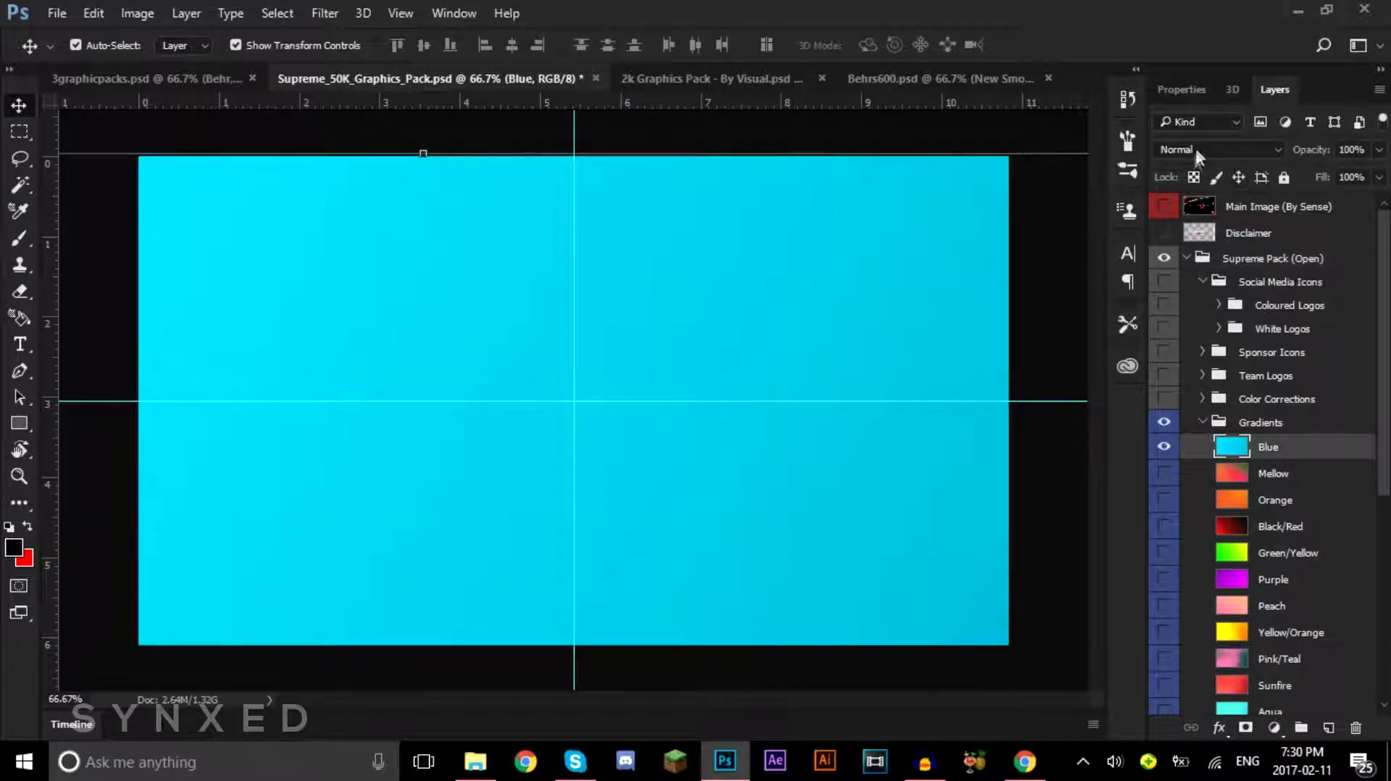
pyautogui.click(1196, 150)
pyautogui.click(1273, 353)
pyautogui.click(1163, 446)
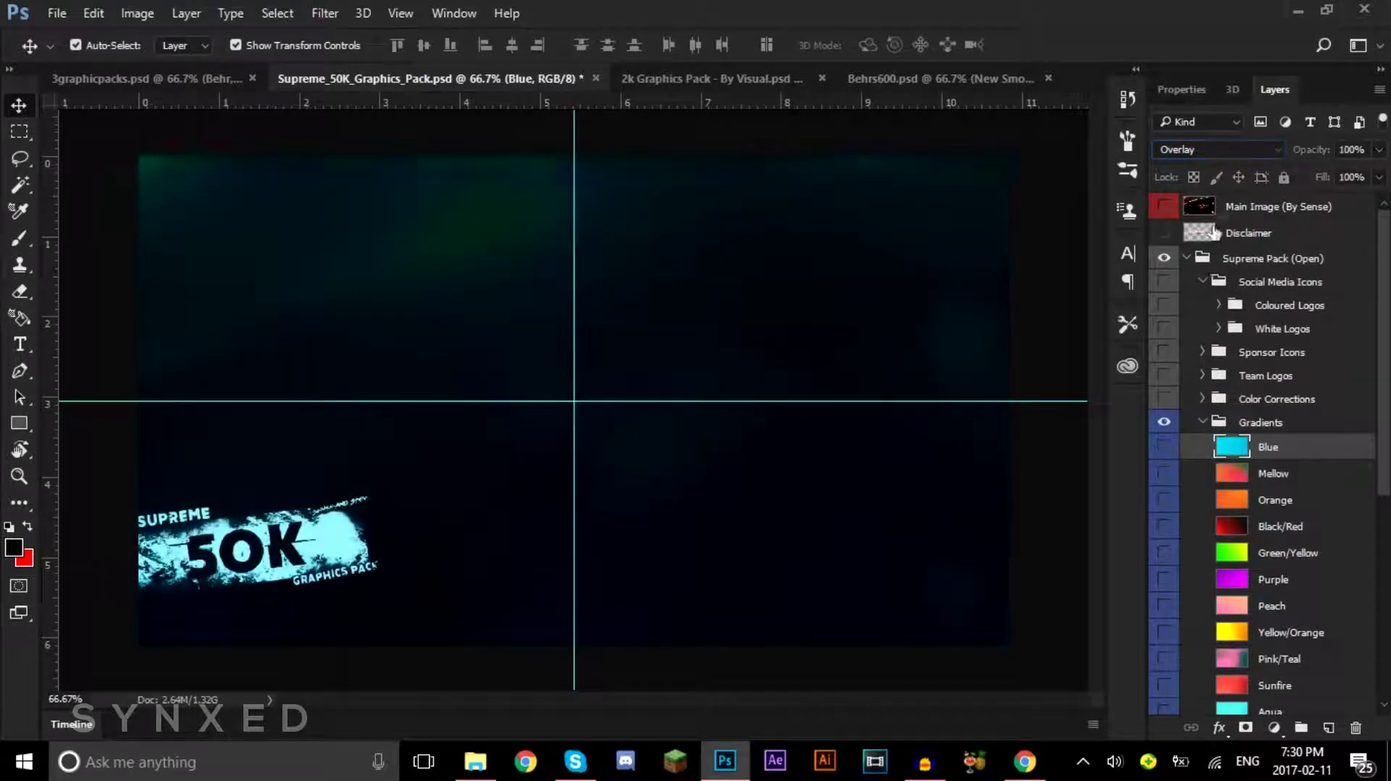
pyautogui.click(1163, 422)
pyautogui.click(1203, 427)
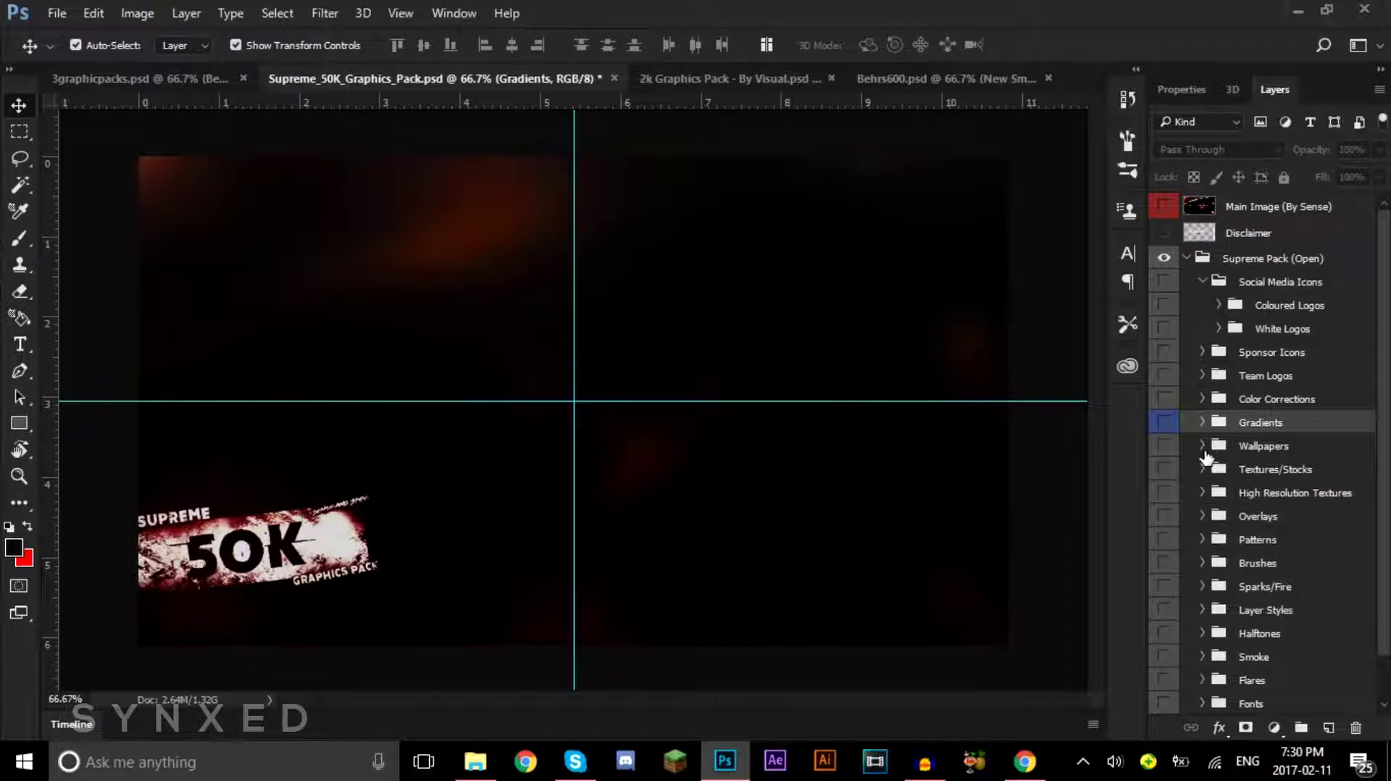
# Step: Preview the mountain and night-road wallpapers in turn, then hide and collapse Wallpapers
pyautogui.click(1202, 447)
pyautogui.click(1163, 497)
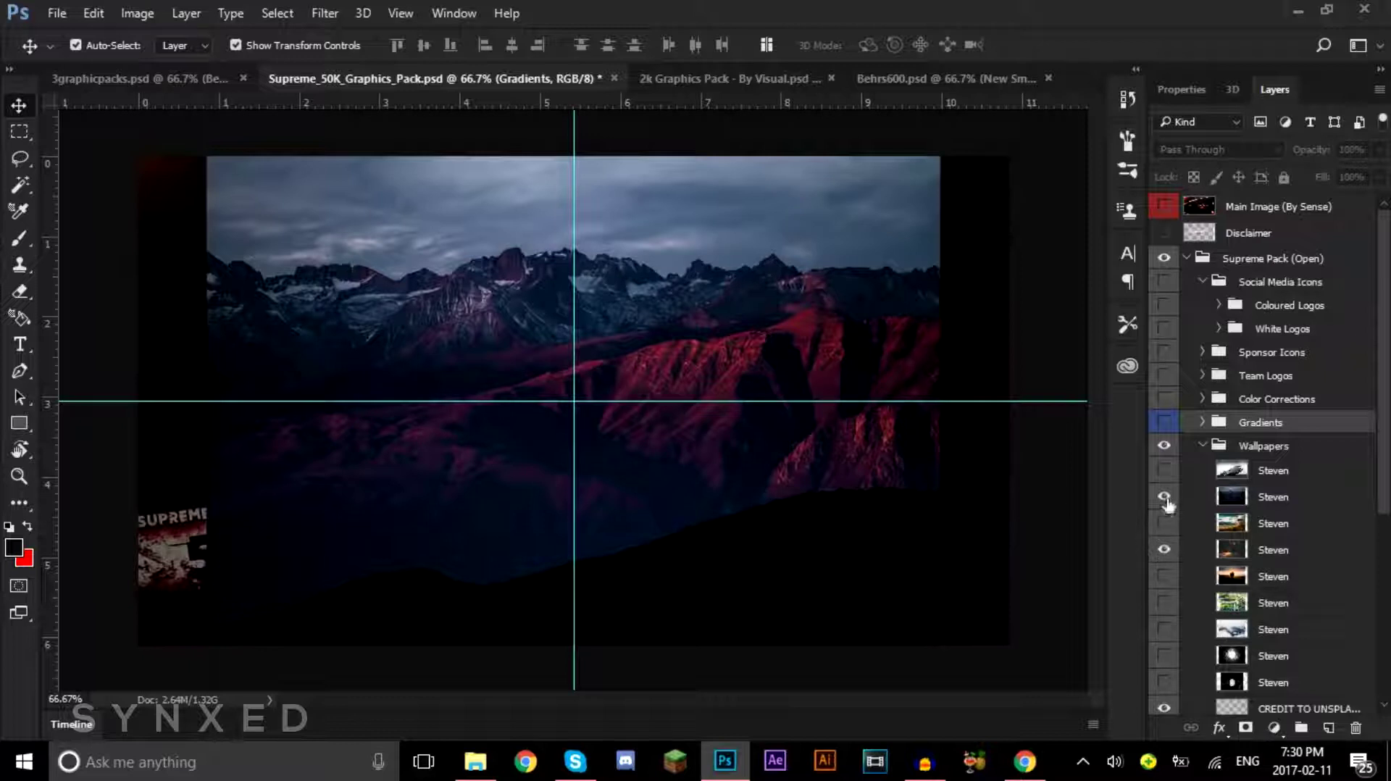
pyautogui.click(1164, 497)
pyautogui.click(1163, 550)
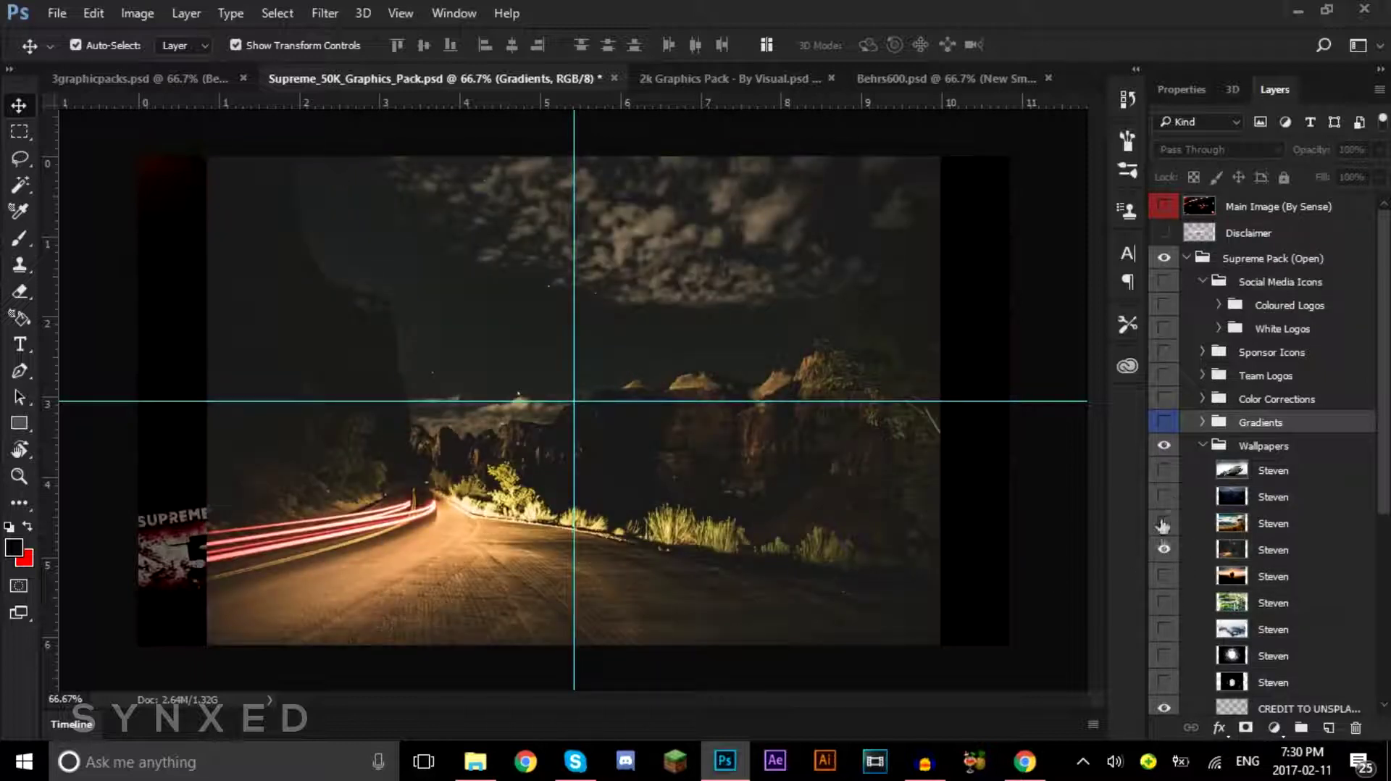
pyautogui.click(1163, 550)
pyautogui.click(1164, 446)
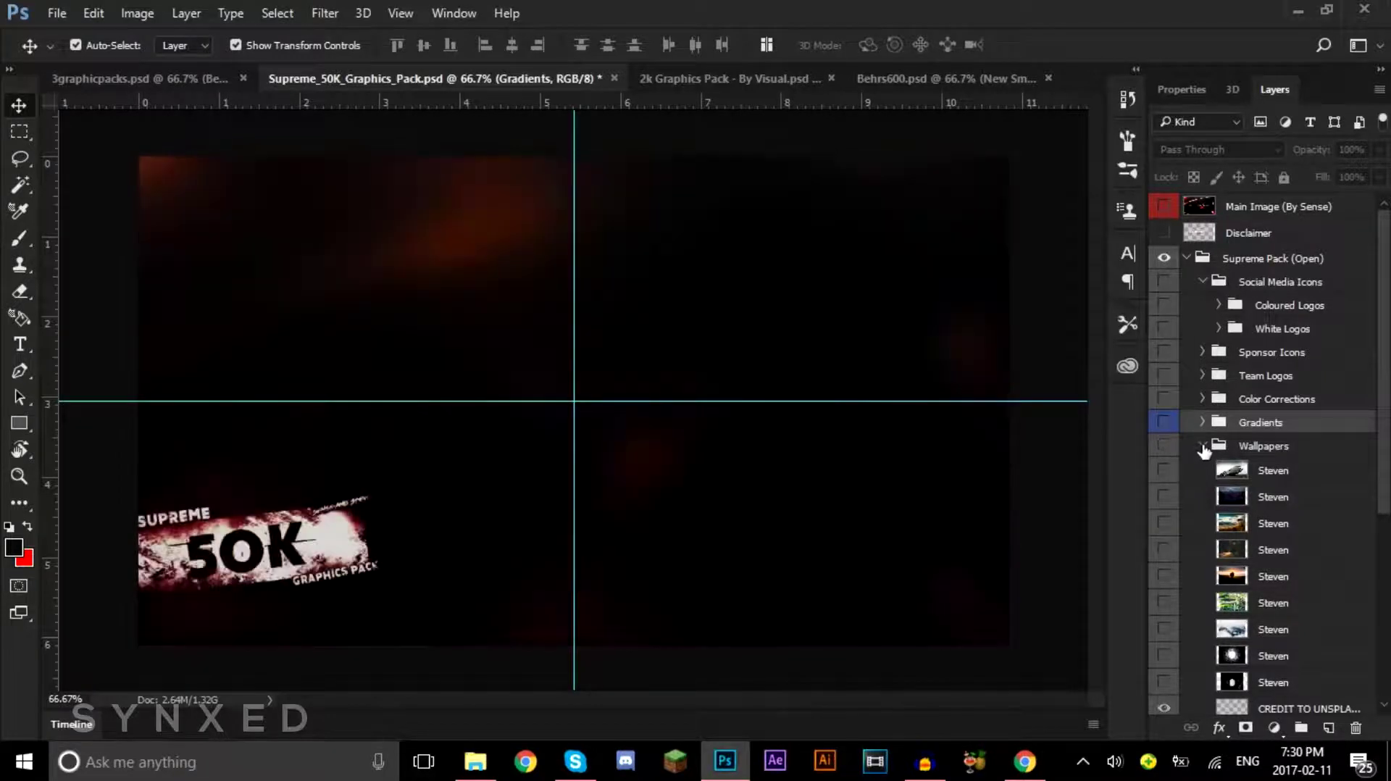
pyautogui.click(1202, 445)
# Step: Show and expand the Fonts group, selecting the Surfing Capital text sample
pyautogui.click(1163, 703)
pyautogui.click(1202, 703)
pyautogui.scroll(-3, 1217, 580)
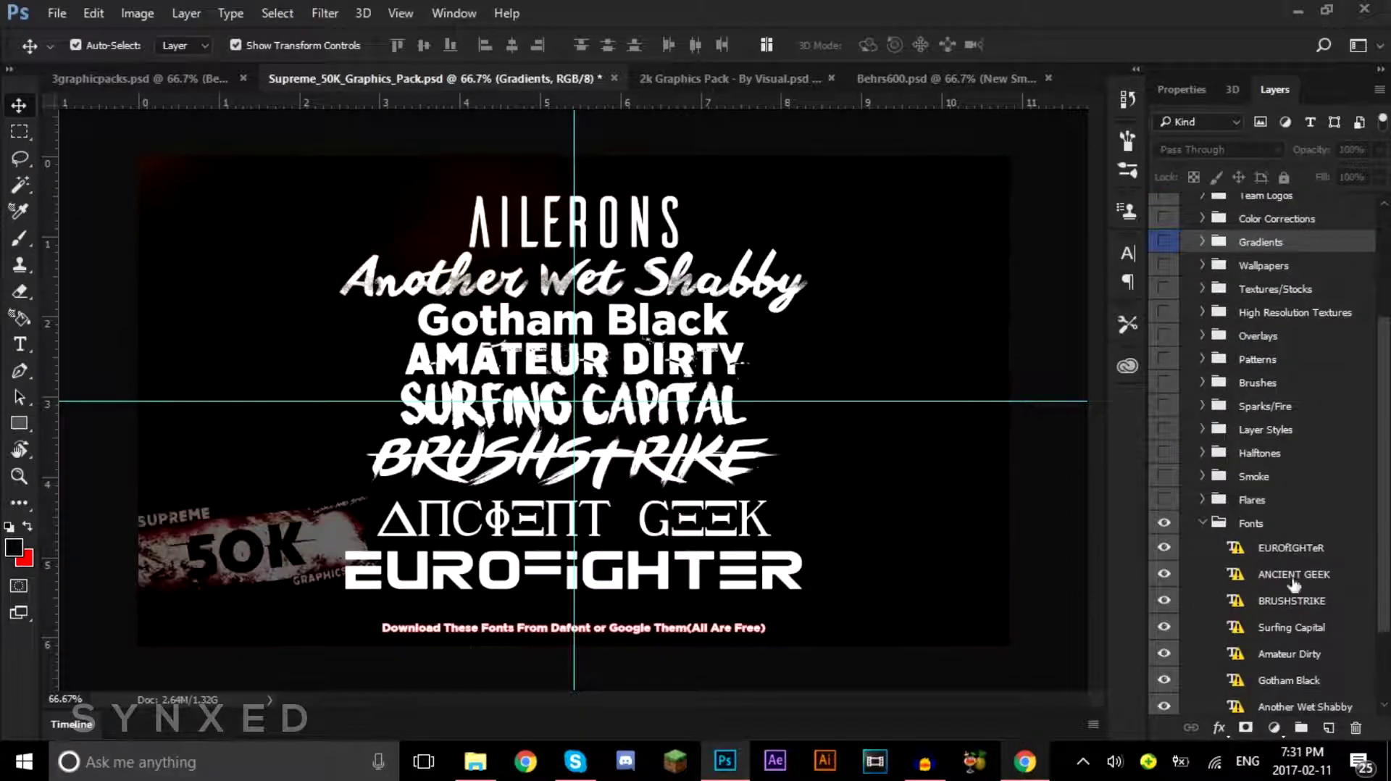
pyautogui.click(631, 424)
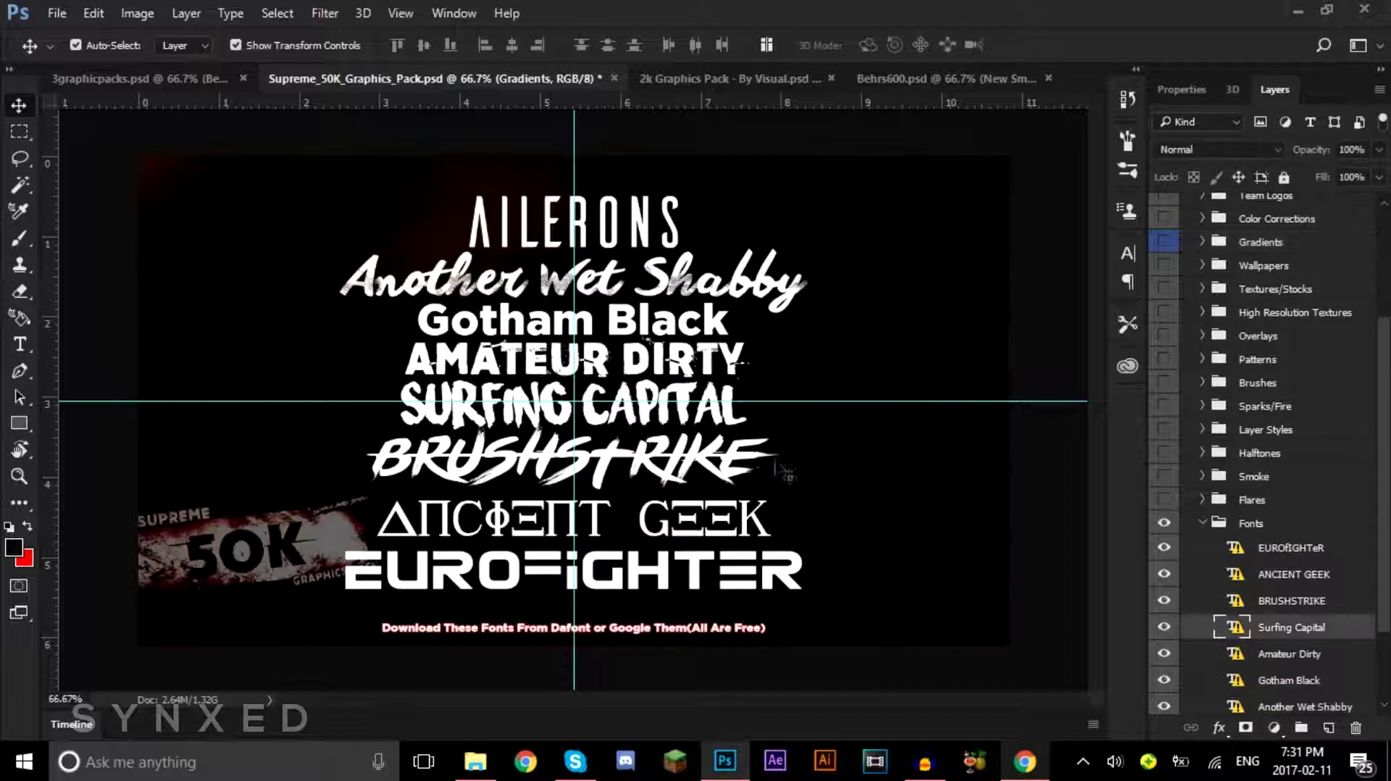
# Step: Swap the font samples for the Brushes light streaks, then switch to 2k Graphics Pack - By Visual
pyautogui.click(1204, 528)
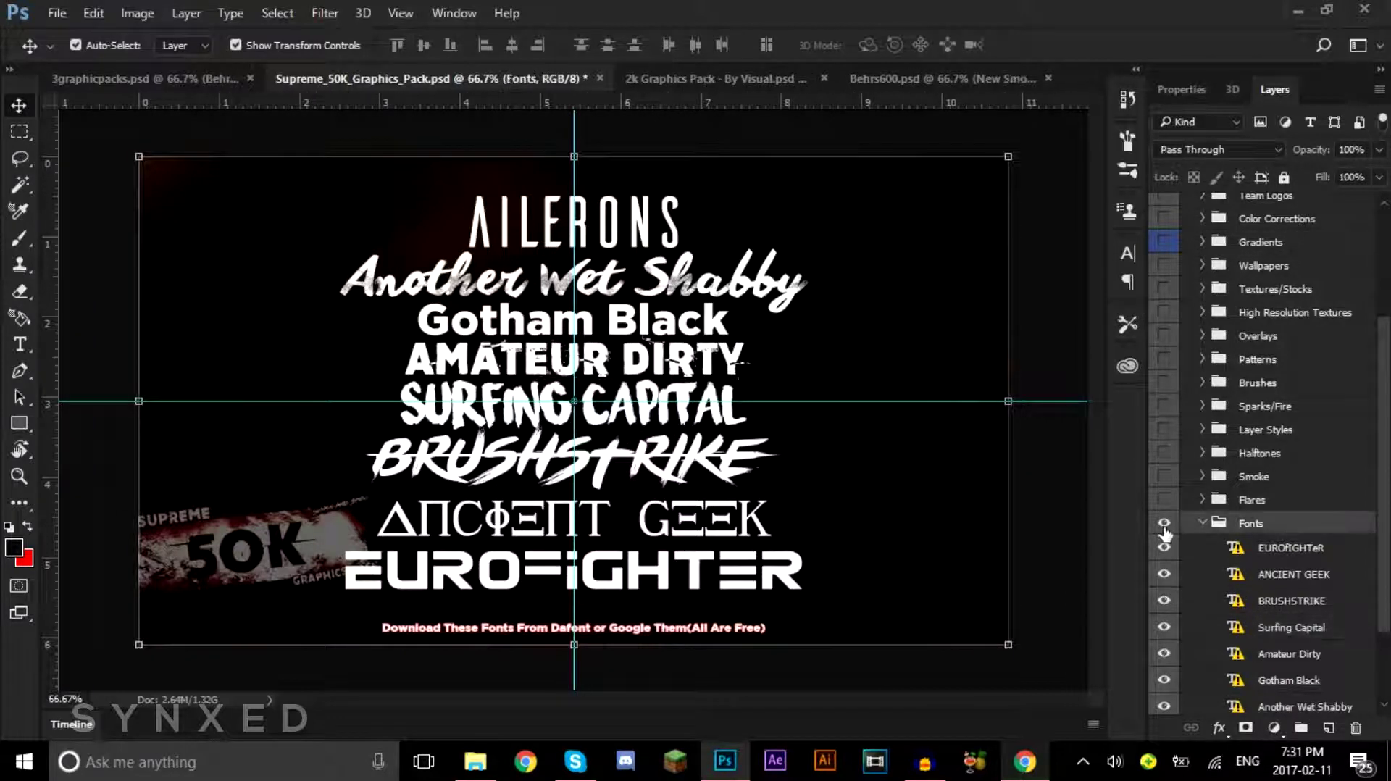
pyautogui.scroll(-5, 1386, 390)
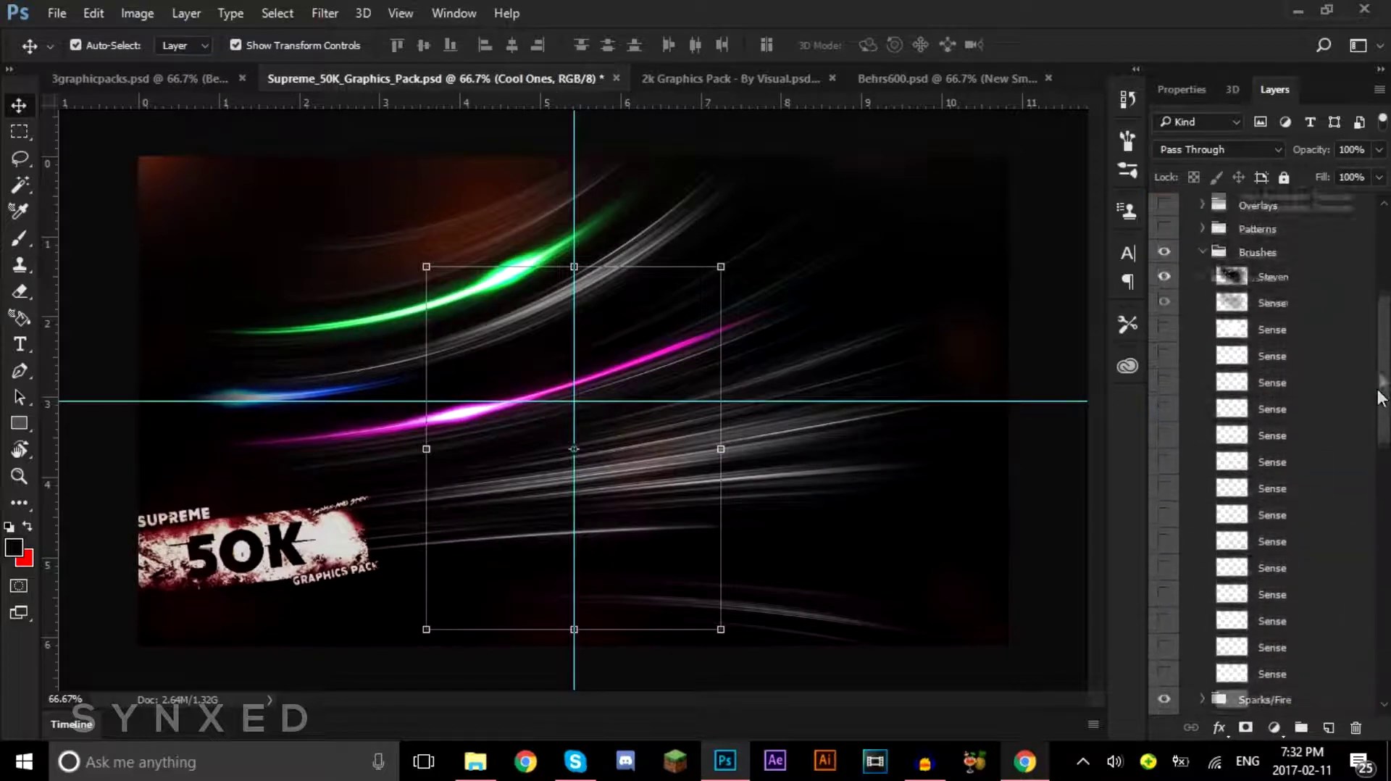
pyautogui.scroll(-1, 1268, 435)
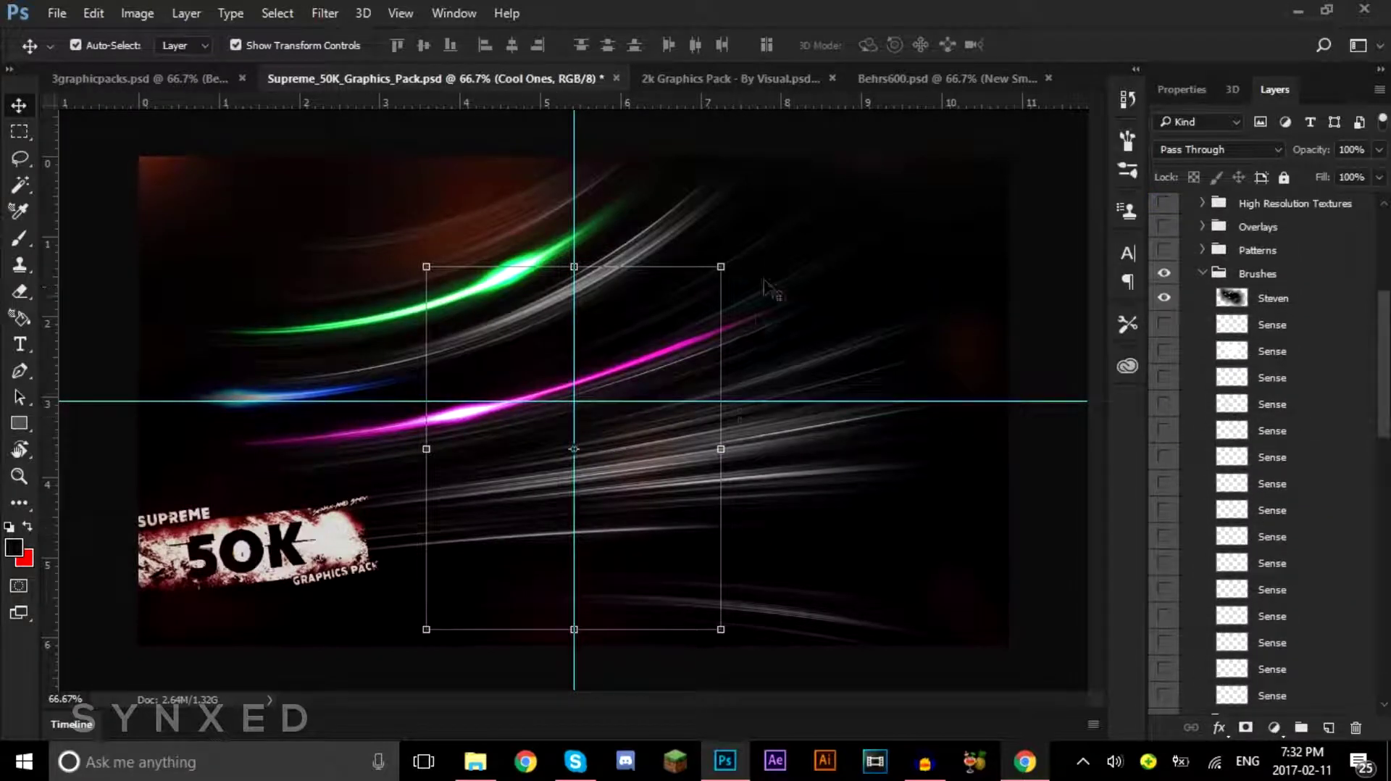
pyautogui.click(804, 78)
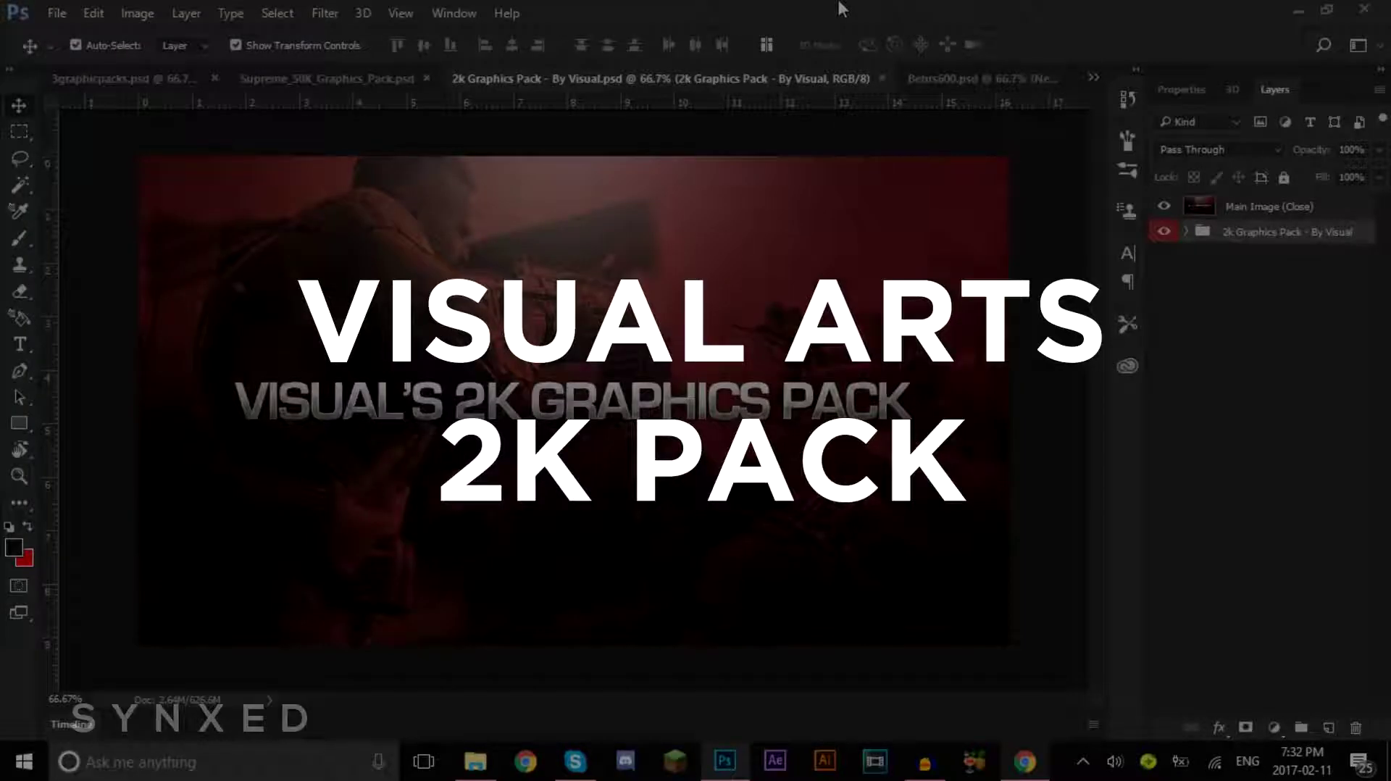
# Step: Hide the Main Image layer and the Social Media Icons, collapsing that group
pyautogui.click(1164, 207)
pyautogui.click(1186, 231)
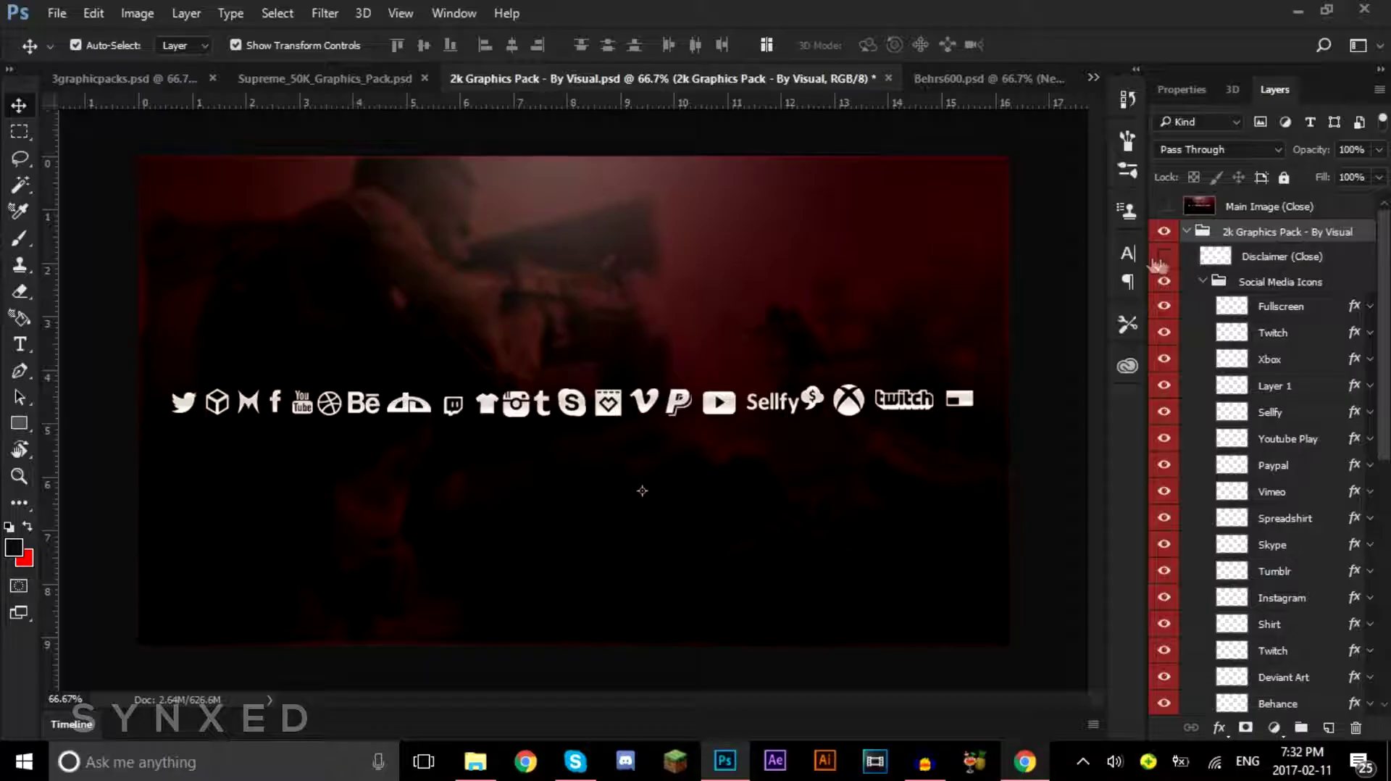
pyautogui.click(1164, 281)
pyautogui.click(1202, 283)
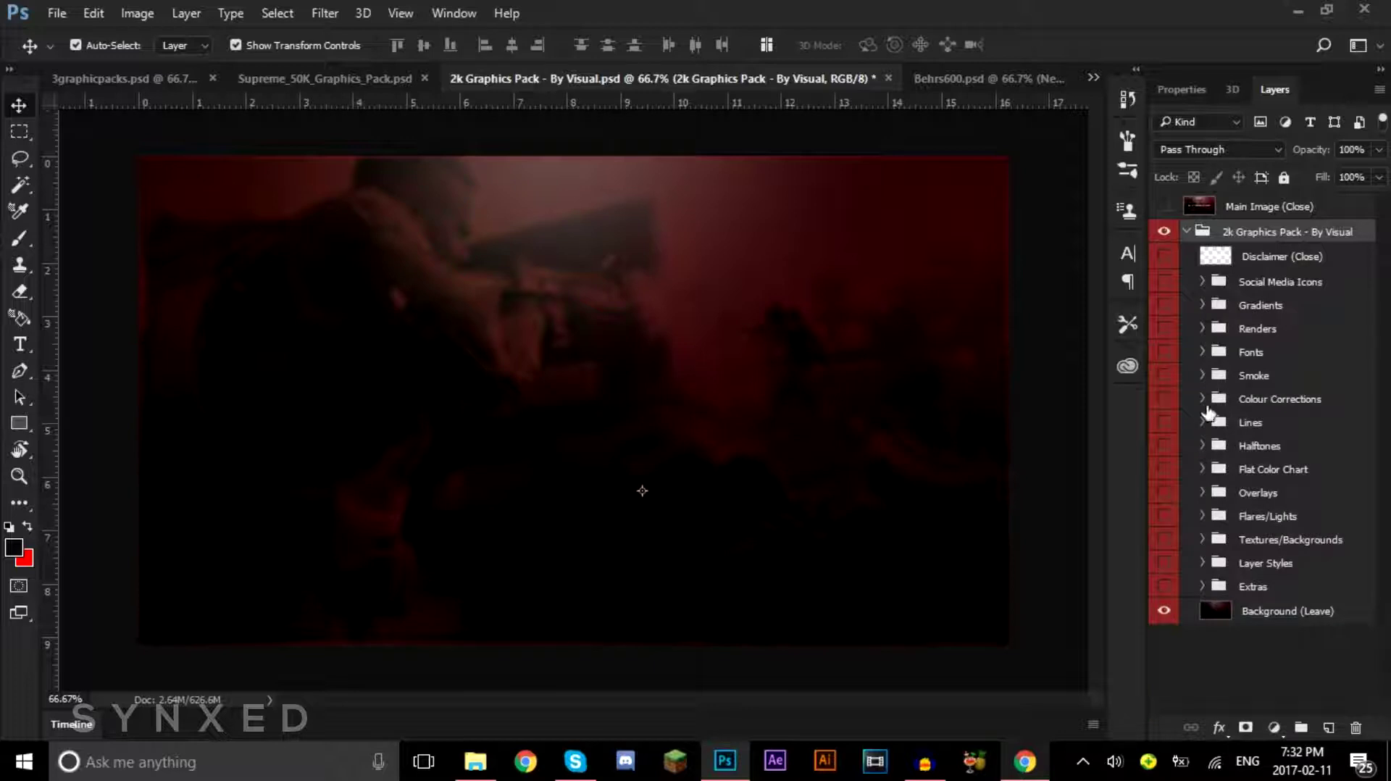
# Step: Swap the Example Header's red colour correction for blue, then hide and collapse Colour Corrections
pyautogui.click(1202, 399)
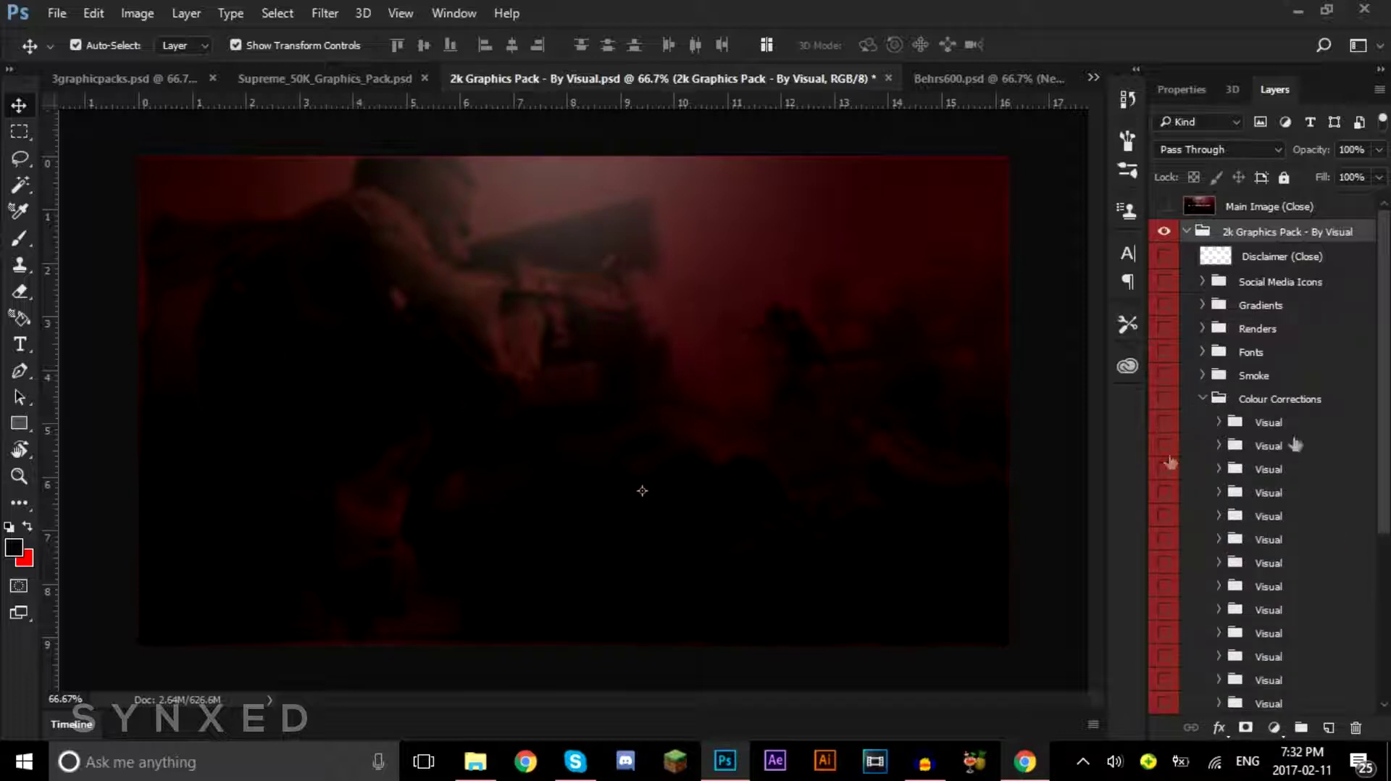
pyautogui.scroll(-3, 1231, 435)
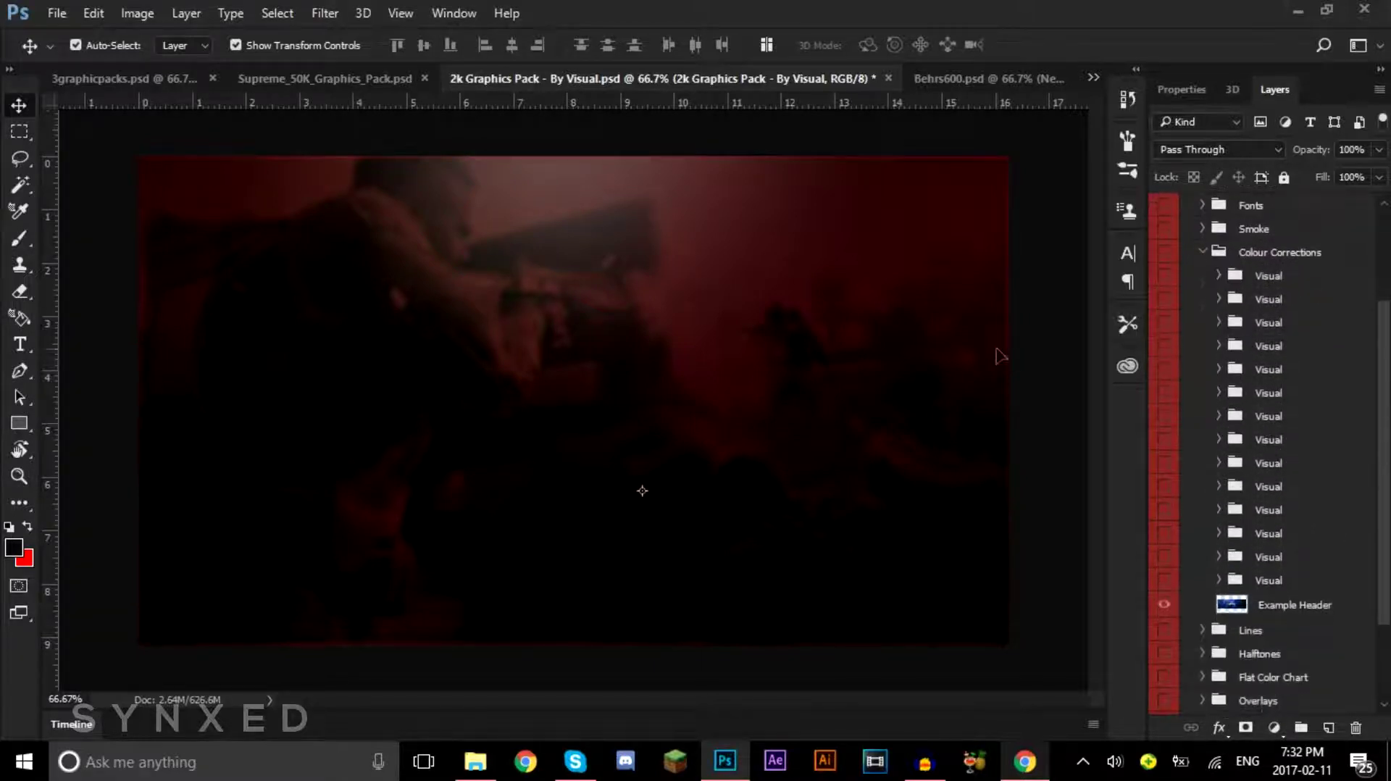
pyautogui.click(1164, 346)
pyautogui.click(1163, 393)
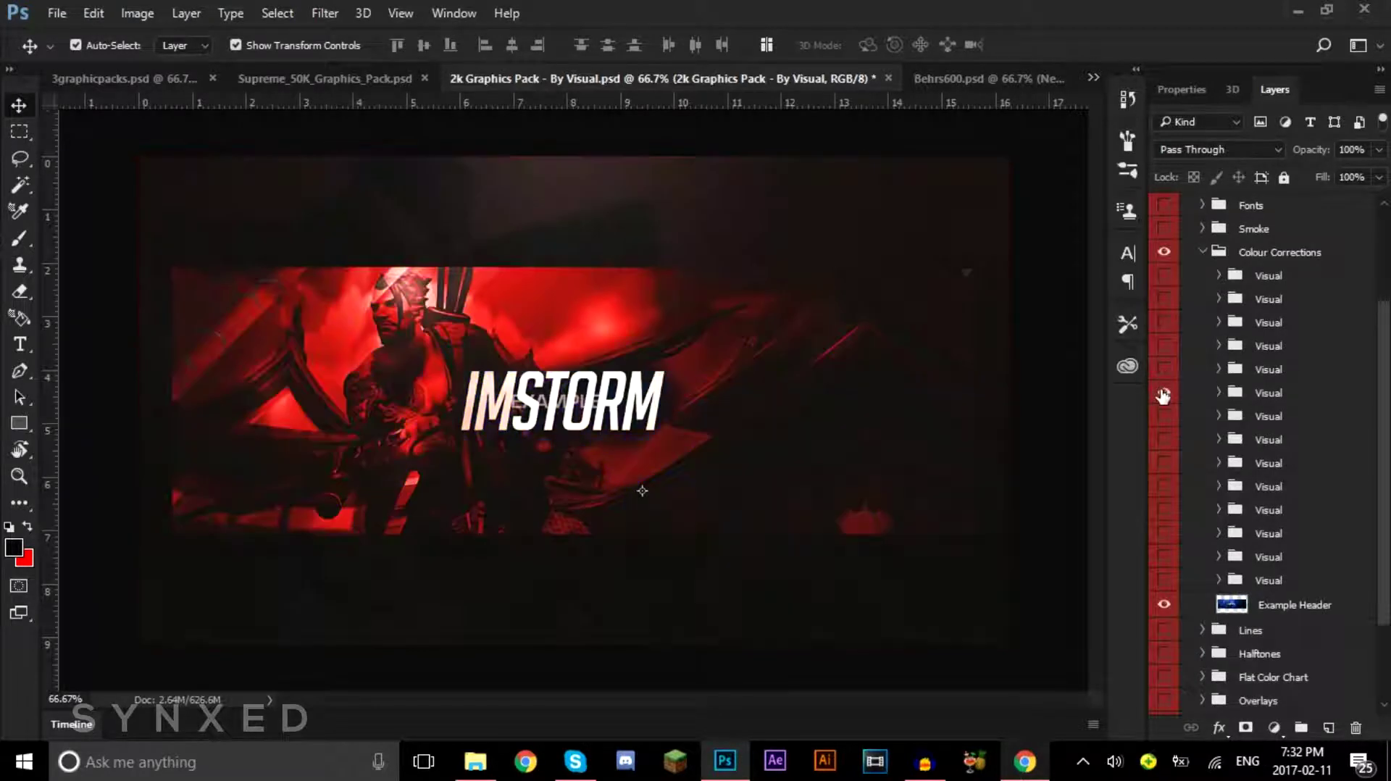
pyautogui.click(1164, 391)
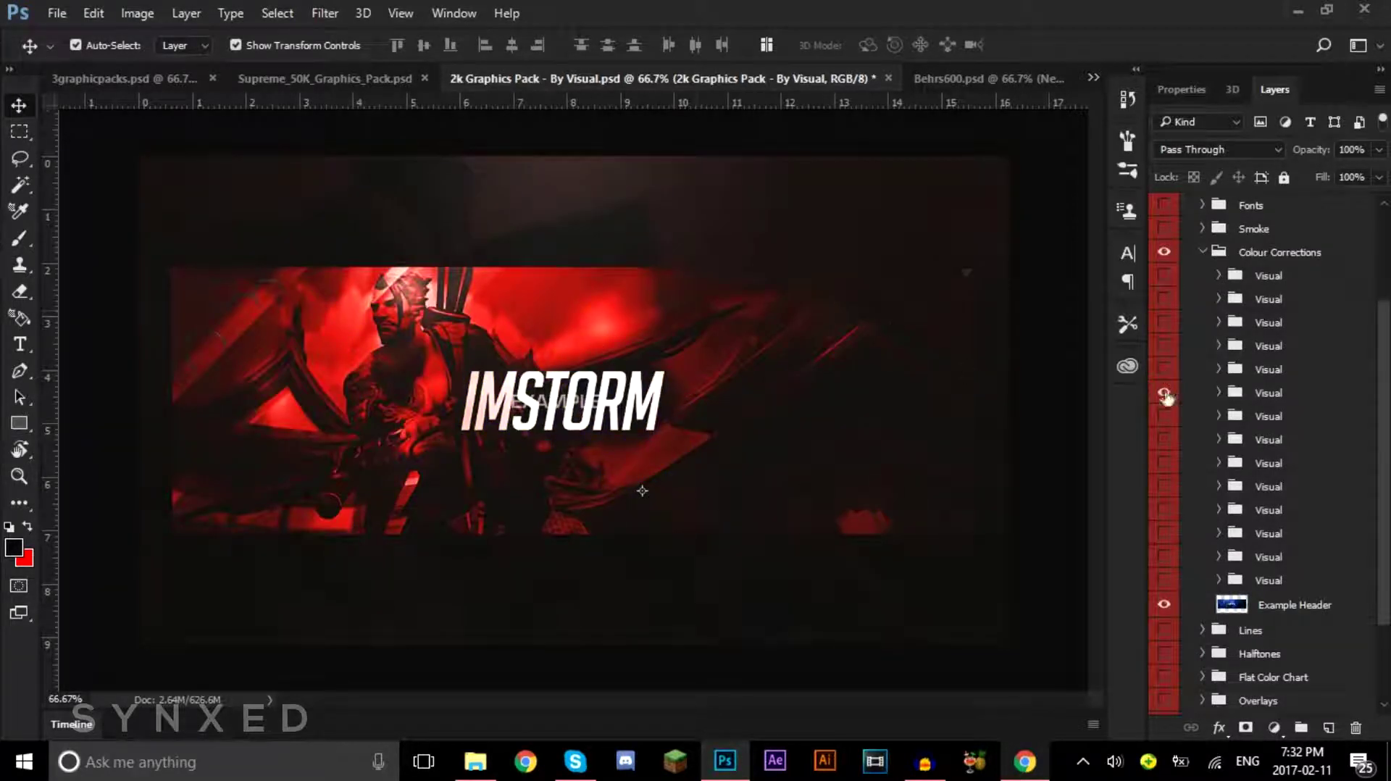
pyautogui.click(1164, 252)
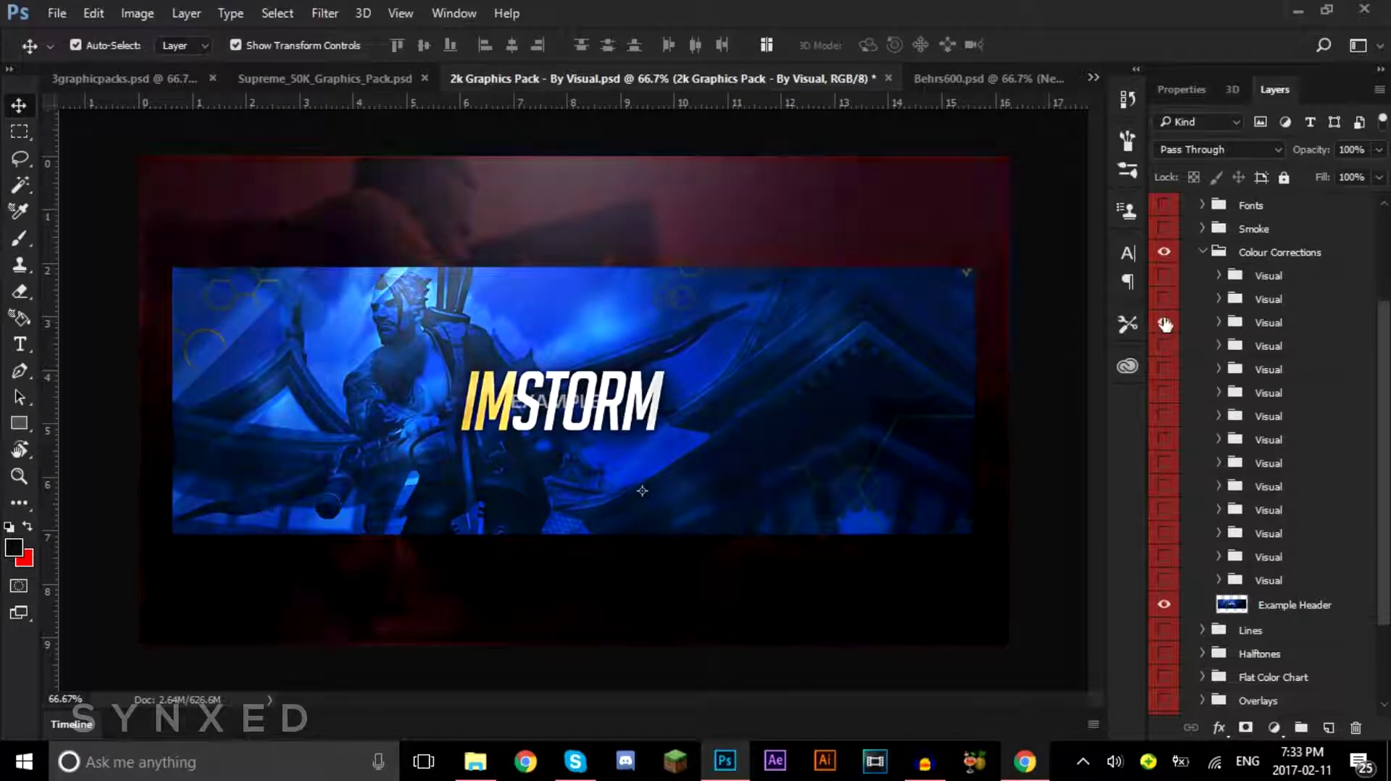
pyautogui.click(1164, 252)
pyautogui.click(1203, 252)
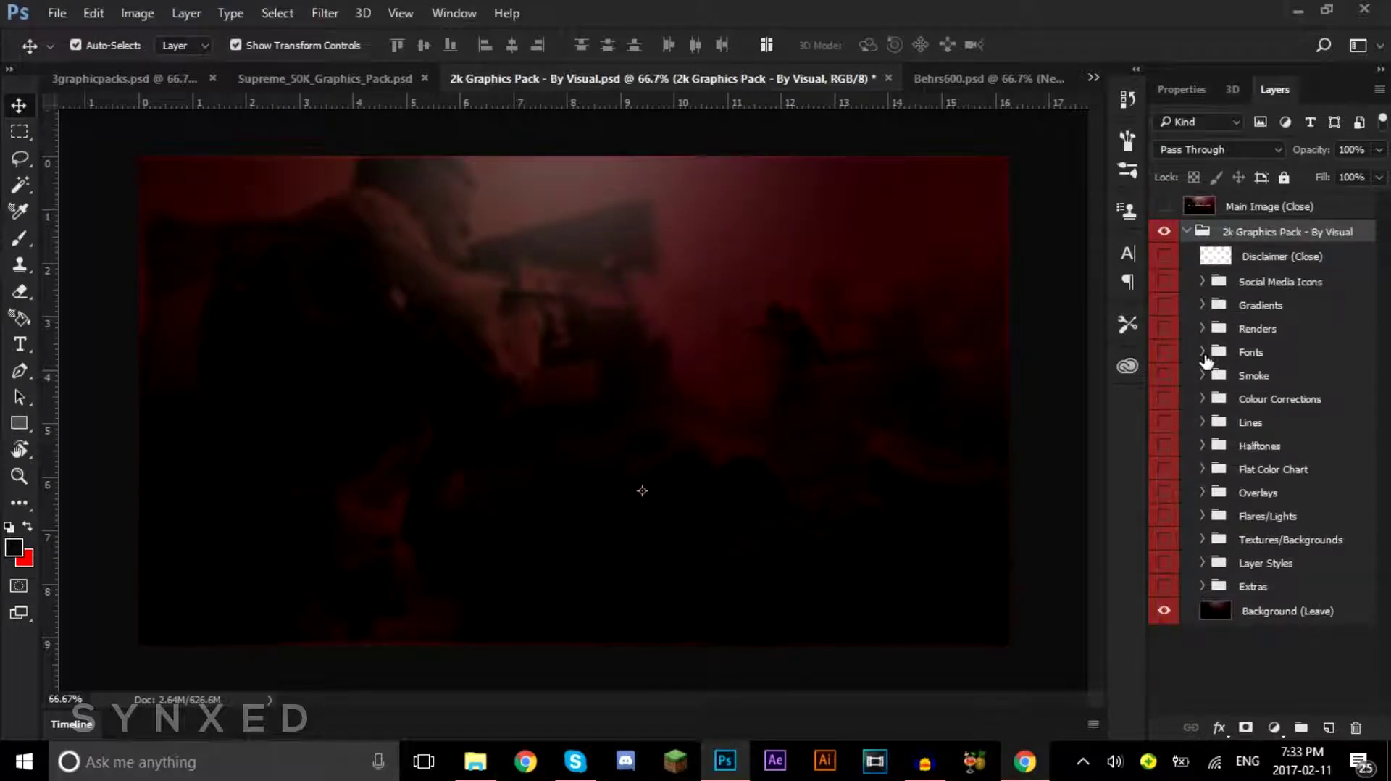
# Step: Glance into the Fonts group, then turn on and expand Flares/Lights
pyautogui.click(1203, 352)
pyautogui.click(1191, 493)
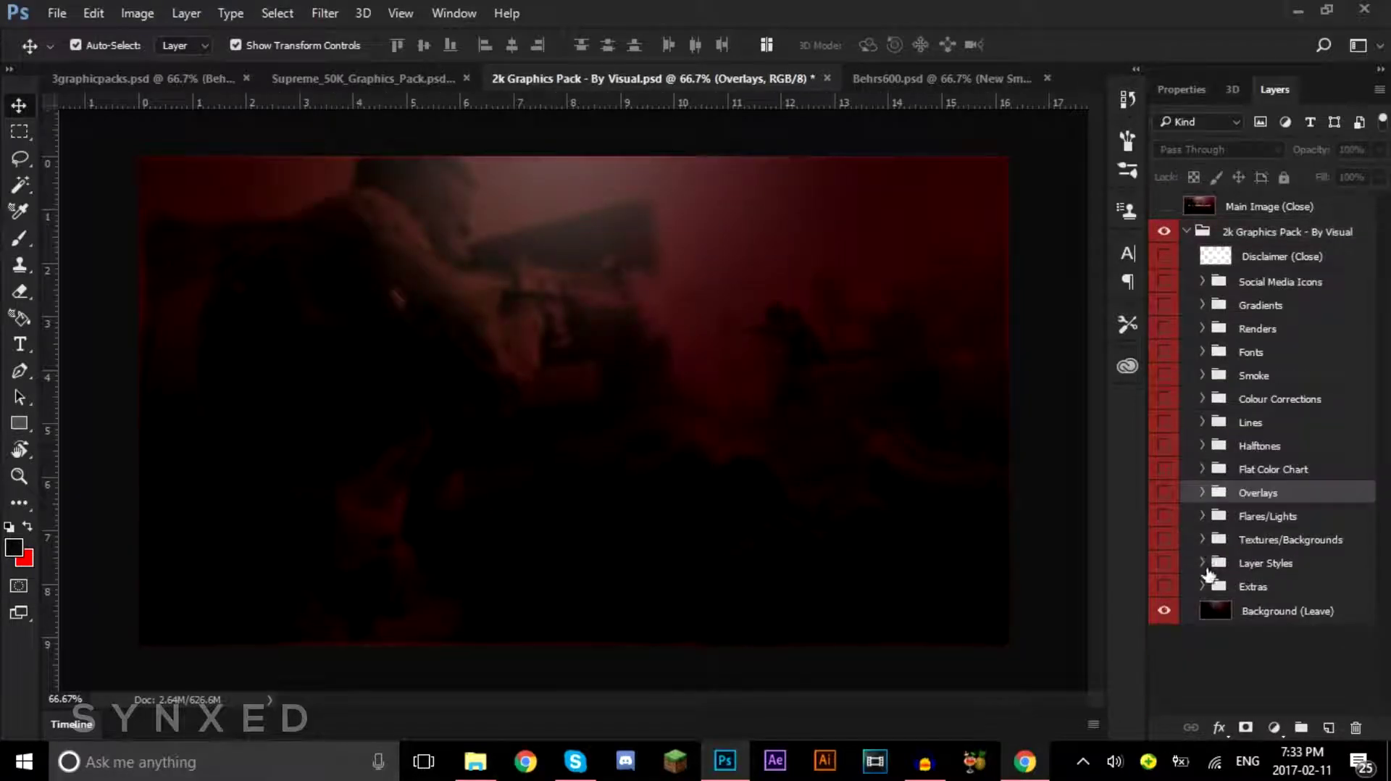
pyautogui.click(1164, 517)
pyautogui.click(1203, 515)
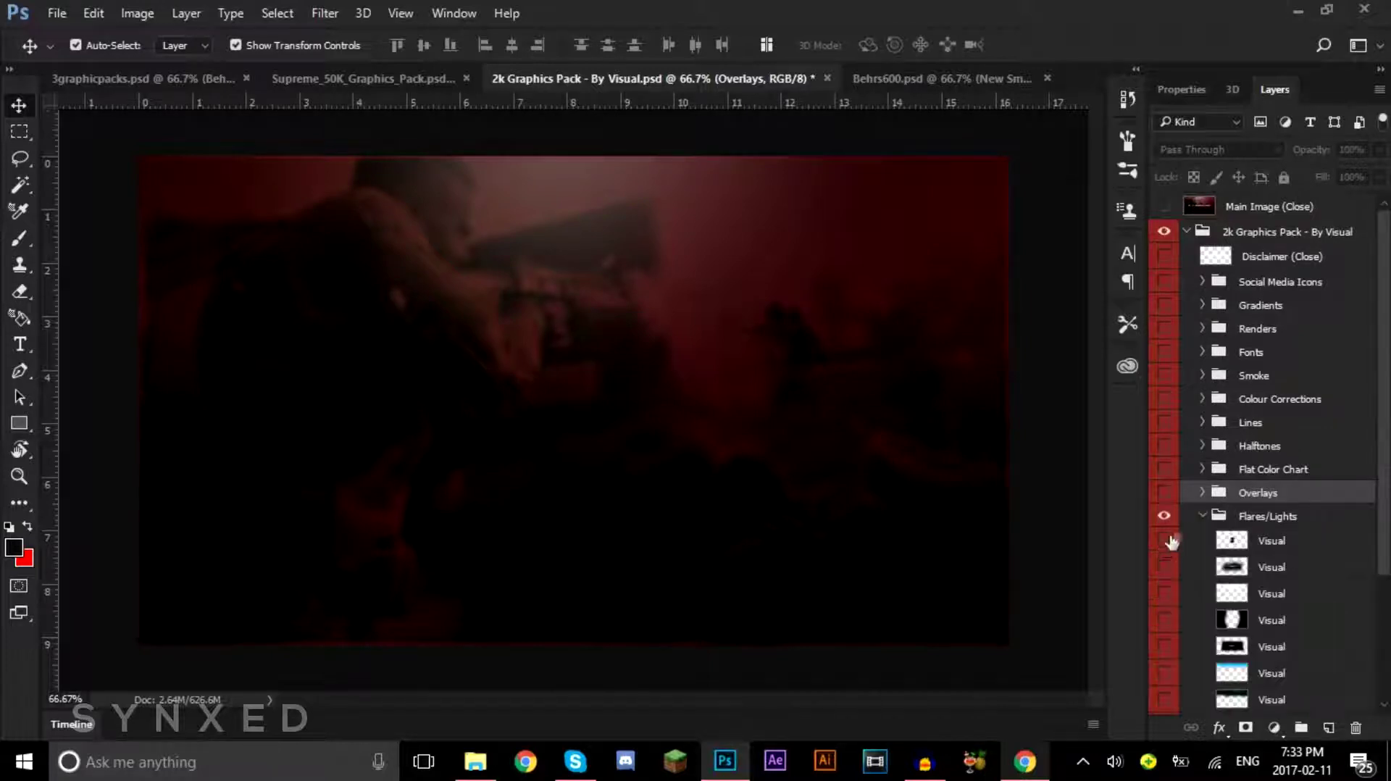
# Step: Preview the red and blue flares, hide them, and switch to Behrs600.psd
pyautogui.click(1164, 541)
pyautogui.click(1164, 541)
pyautogui.click(1164, 567)
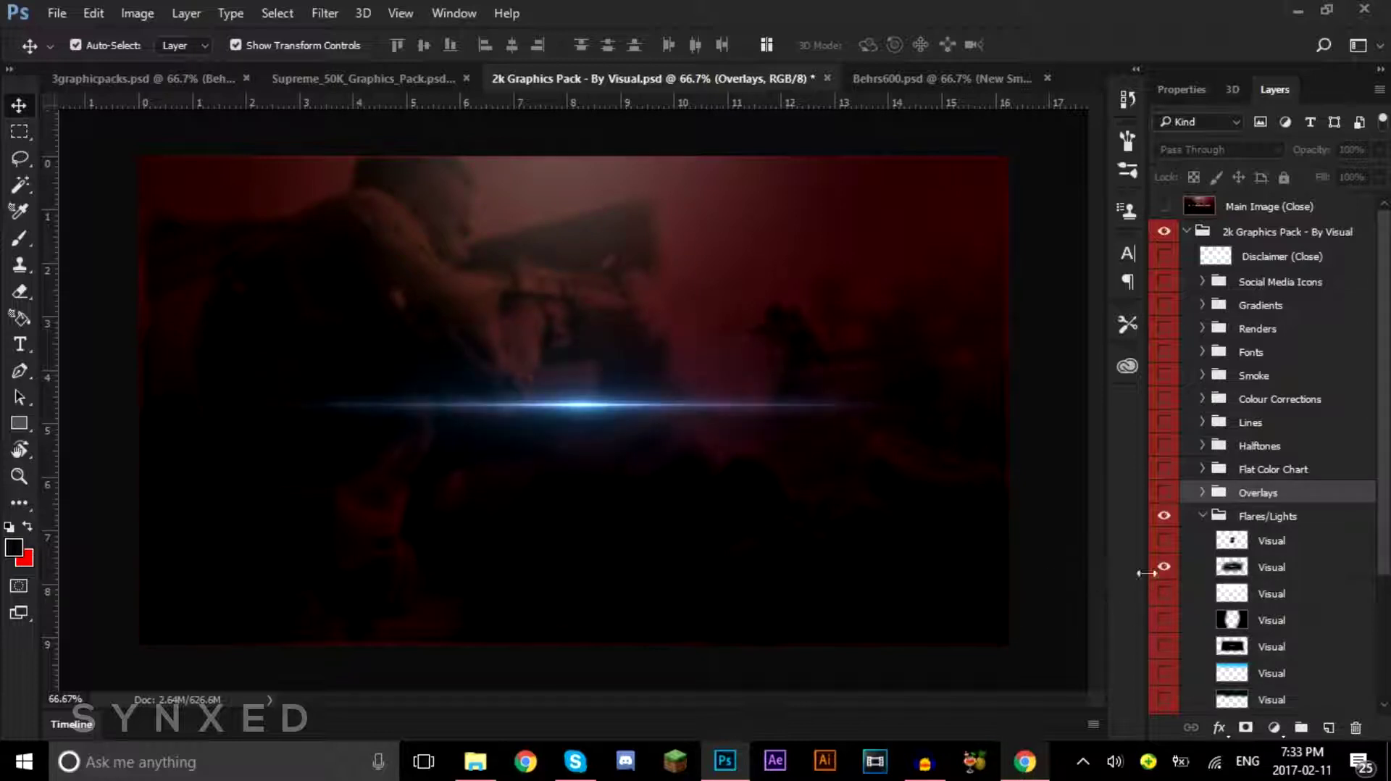
pyautogui.click(1163, 517)
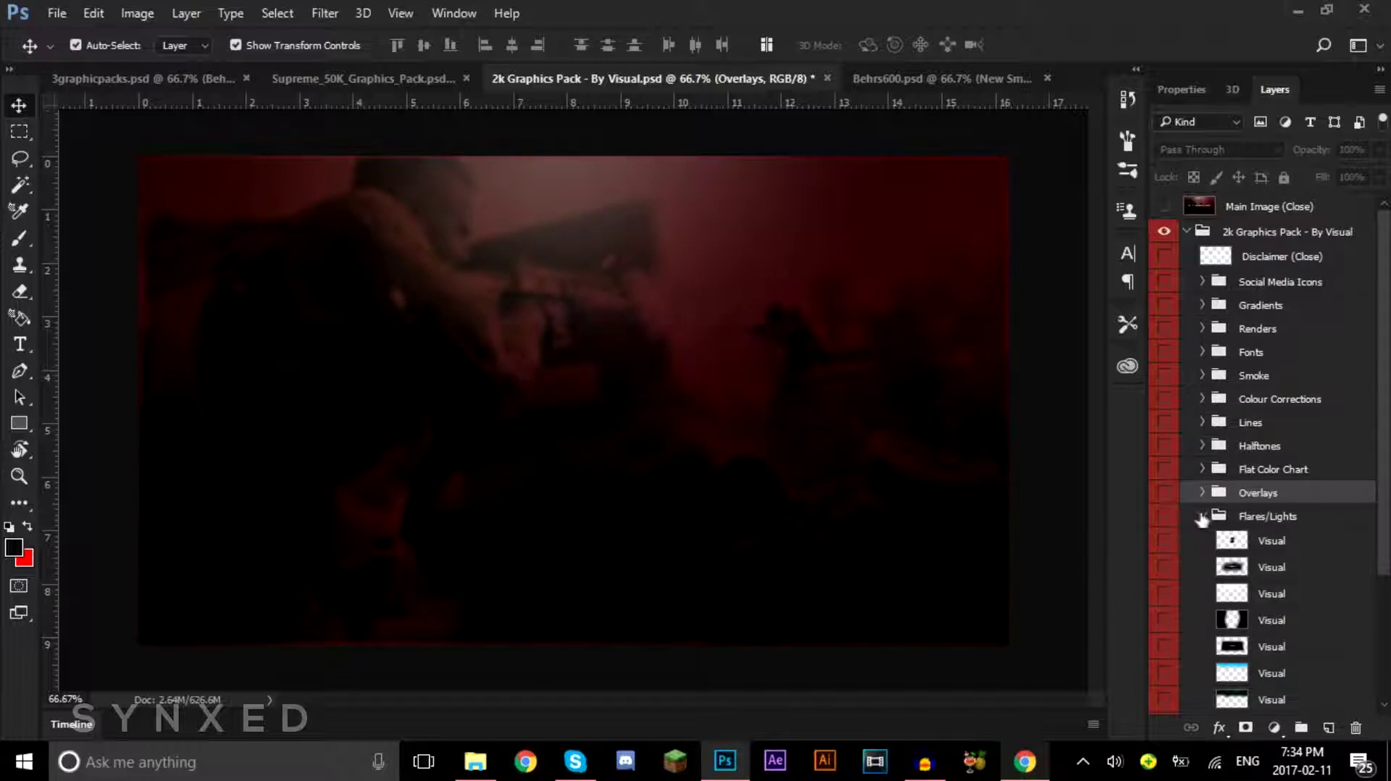
pyautogui.hotkey('ctrl', 'Tab')
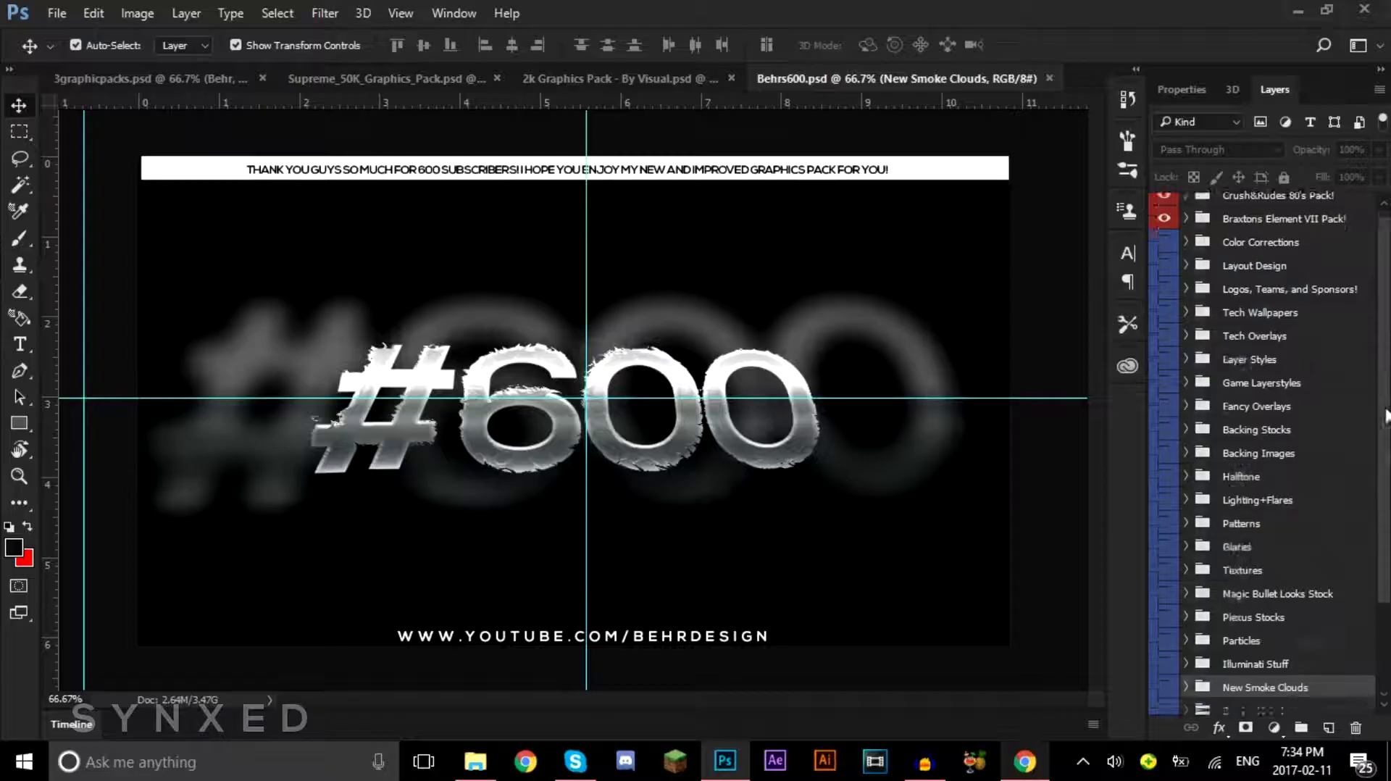
pyautogui.scroll(-3, 1383, 316)
pyautogui.scroll(3, 1384, 316)
pyautogui.scroll(-3, 1383, 317)
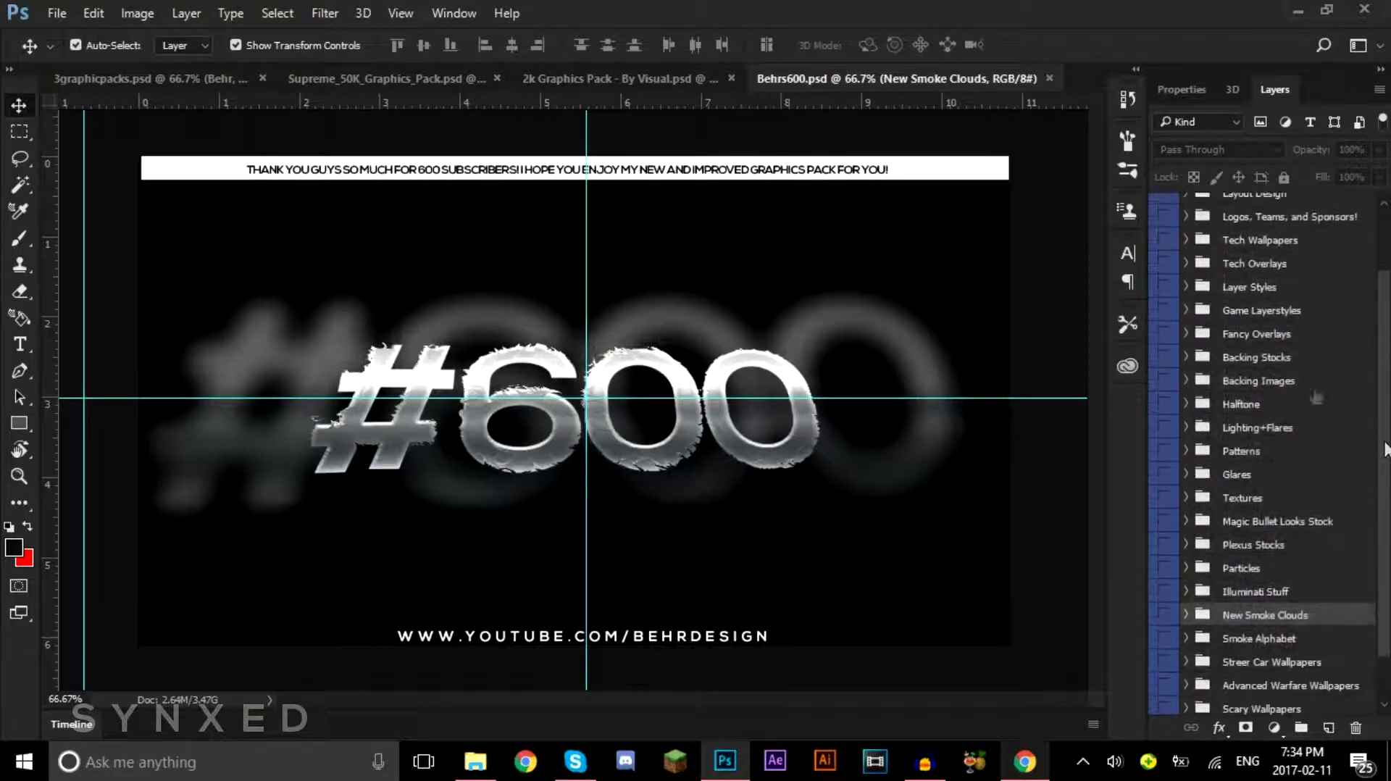
pyautogui.scroll(3, 1383, 373)
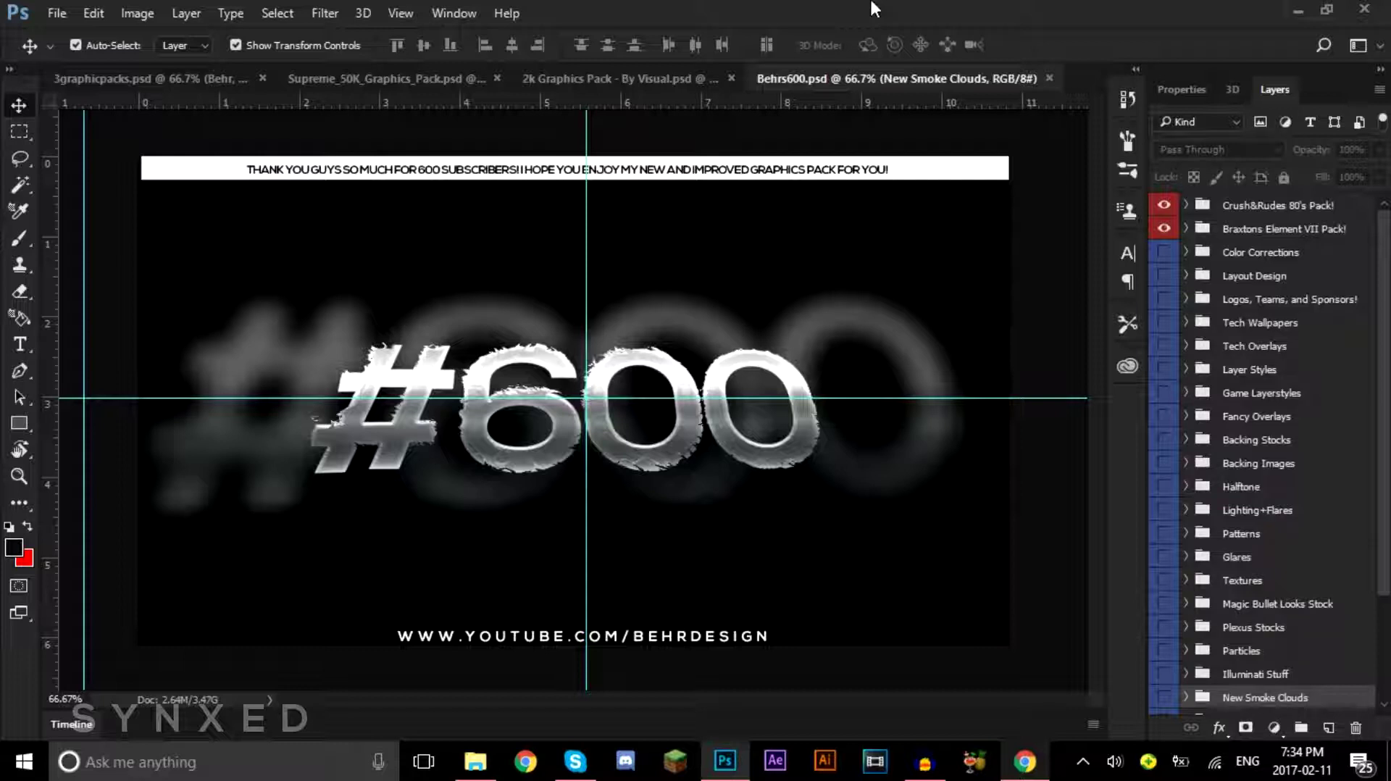
pyautogui.scroll(-5, 1290, 449)
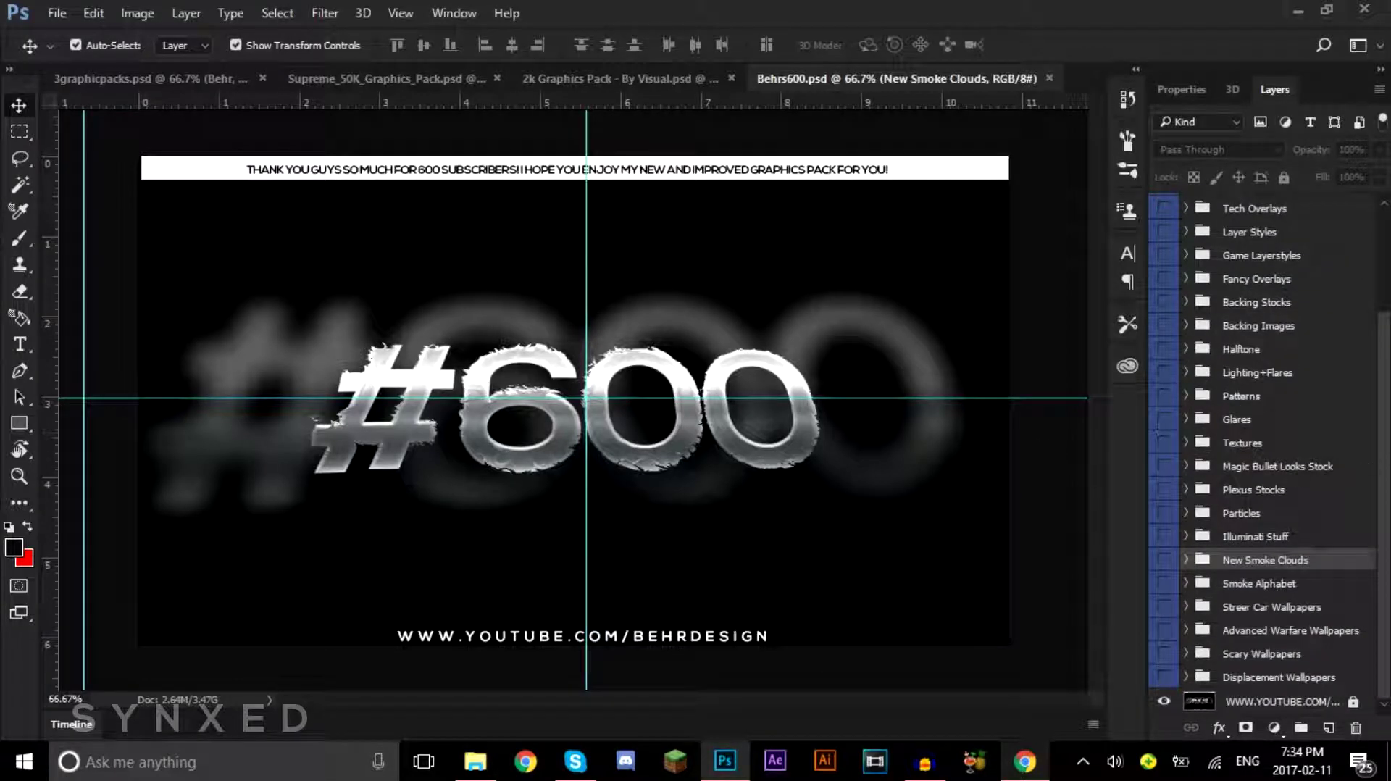
pyautogui.scroll(4, 1268, 449)
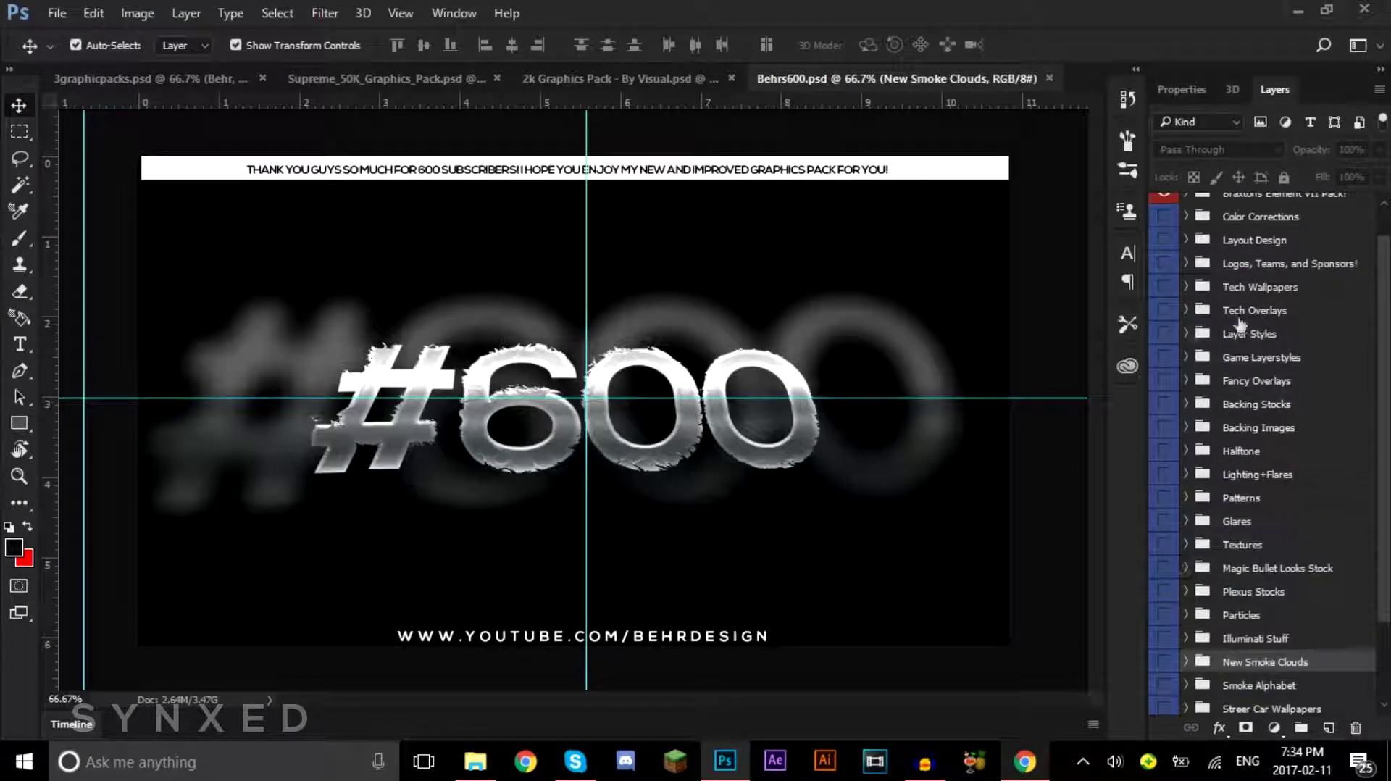
pyautogui.scroll(1, 1261, 362)
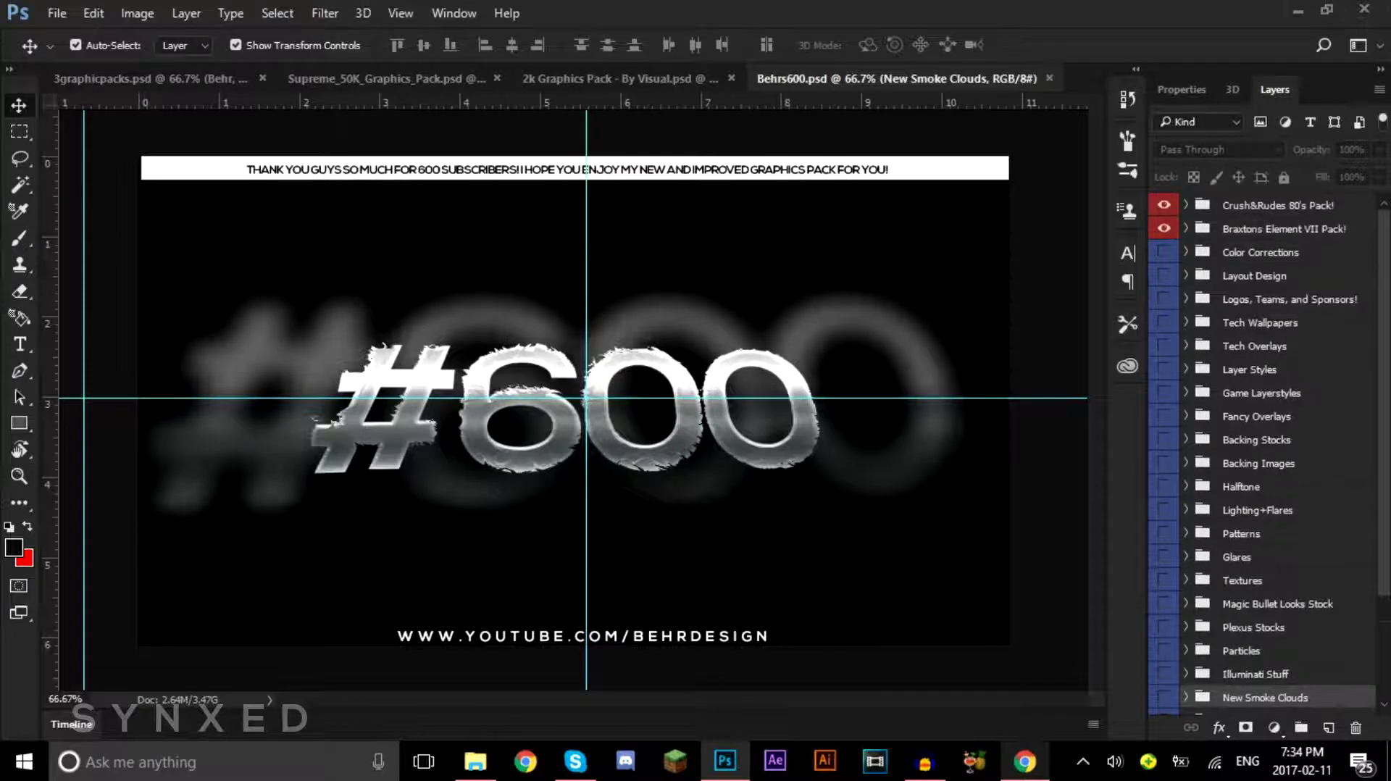
pyautogui.click(1186, 252)
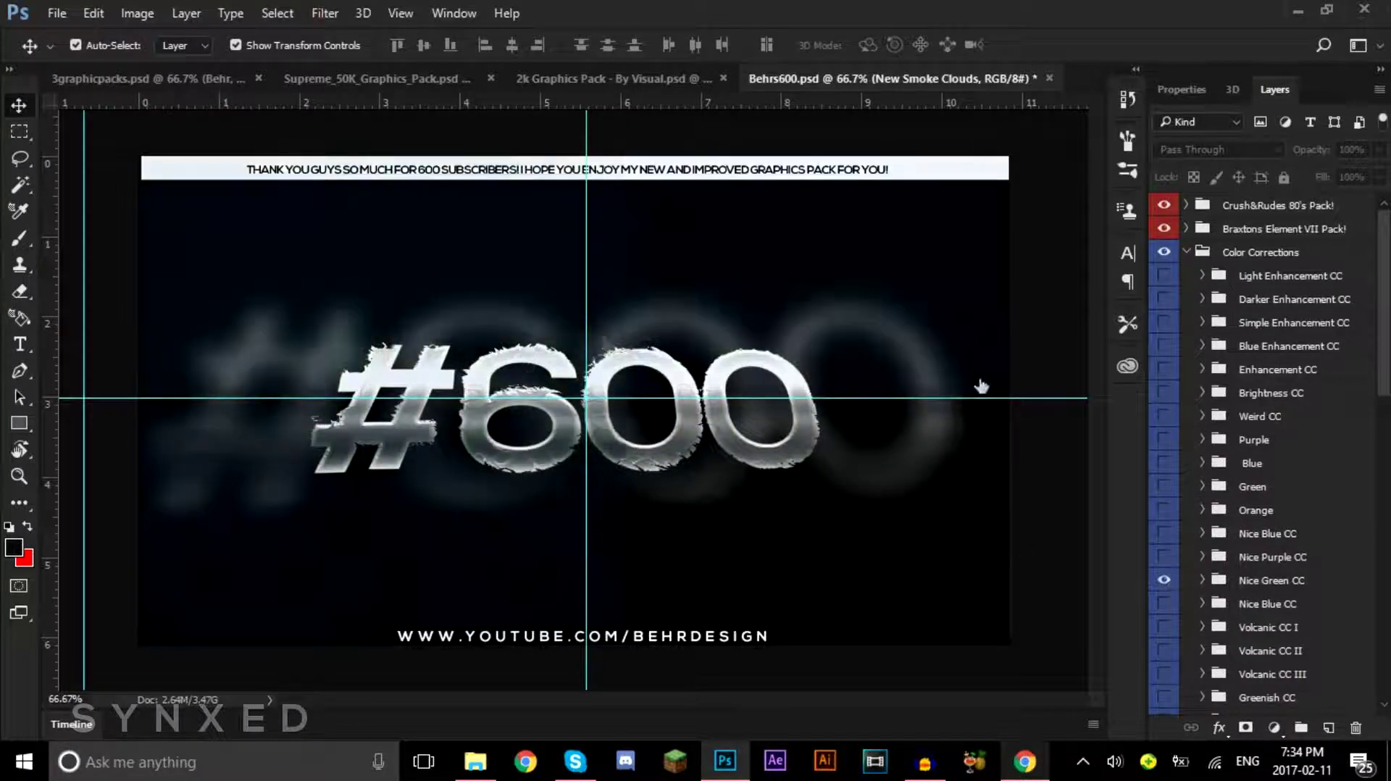
pyautogui.click(1164, 580)
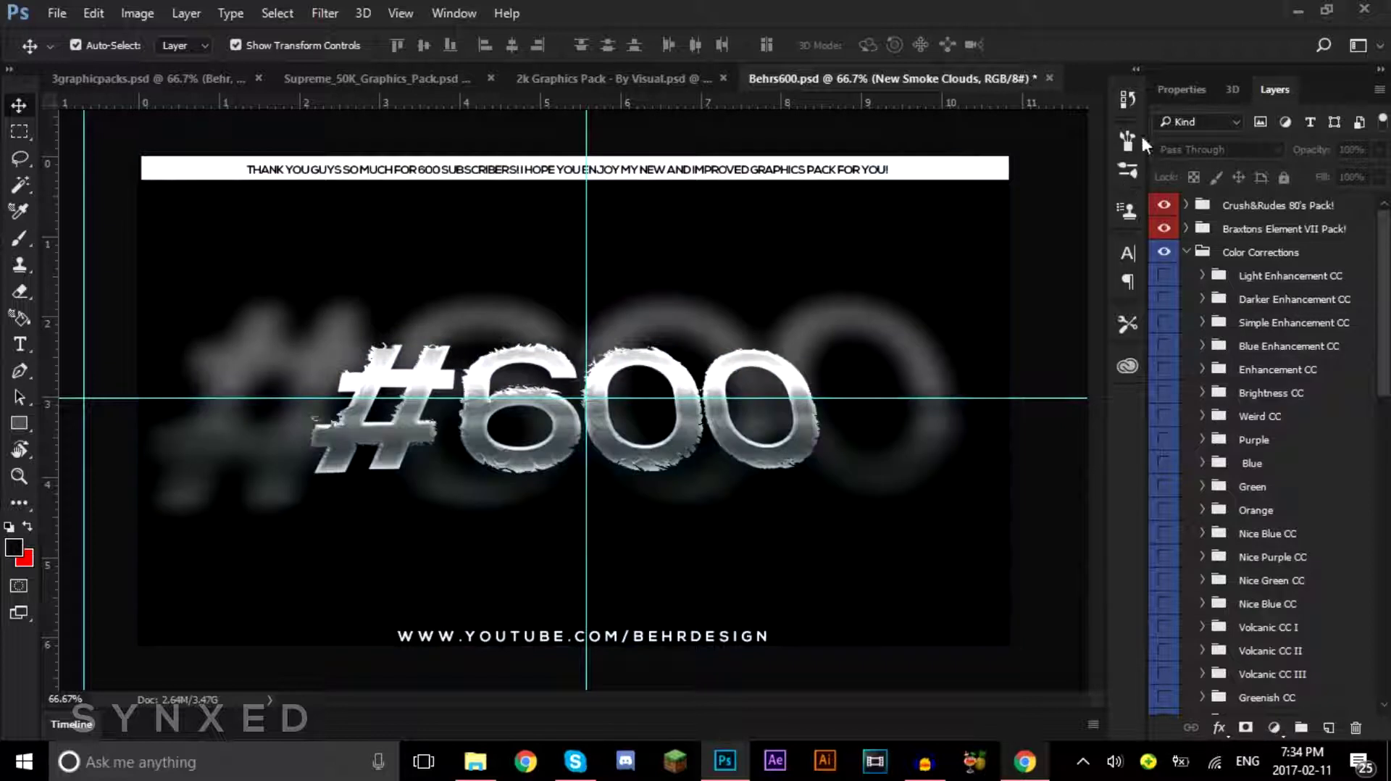
pyautogui.click(1164, 252)
pyautogui.click(1187, 251)
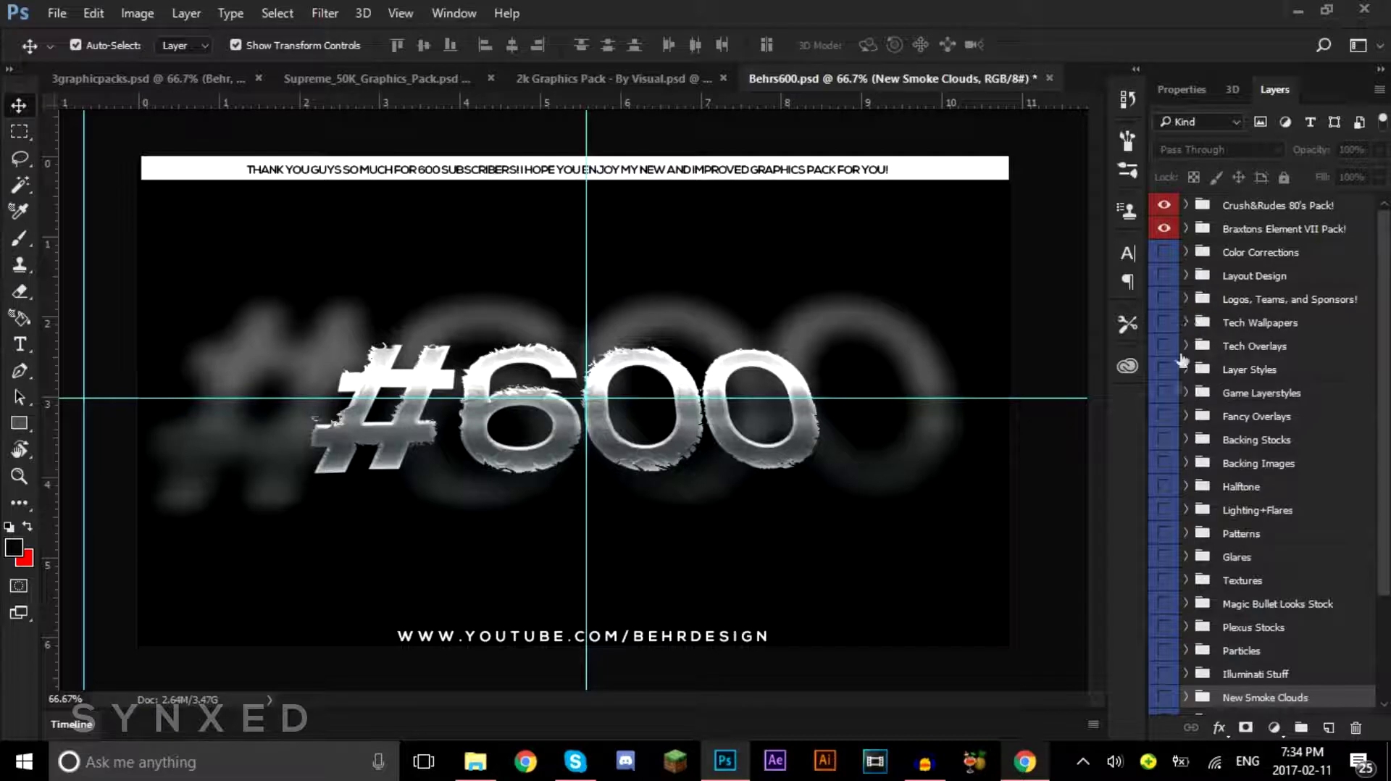
pyautogui.click(1186, 323)
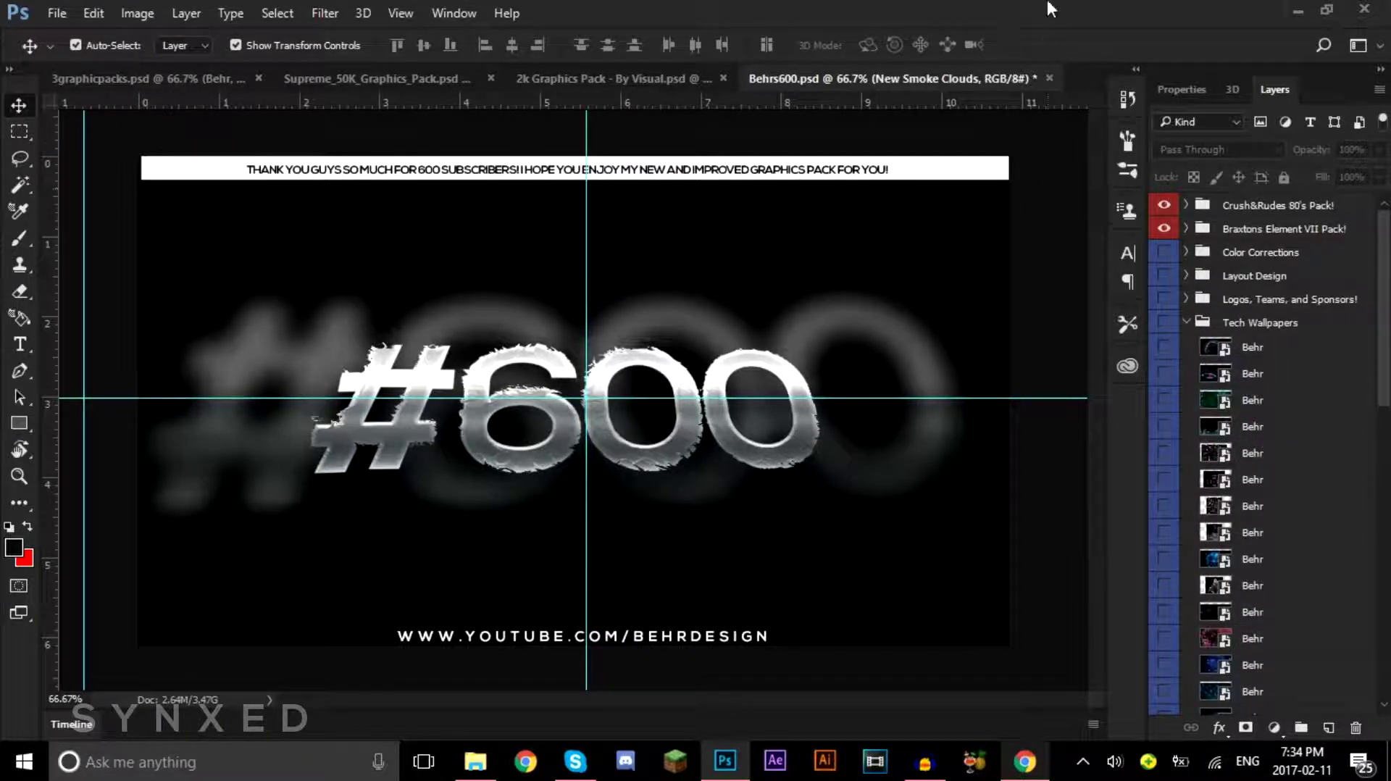
pyautogui.click(1164, 347)
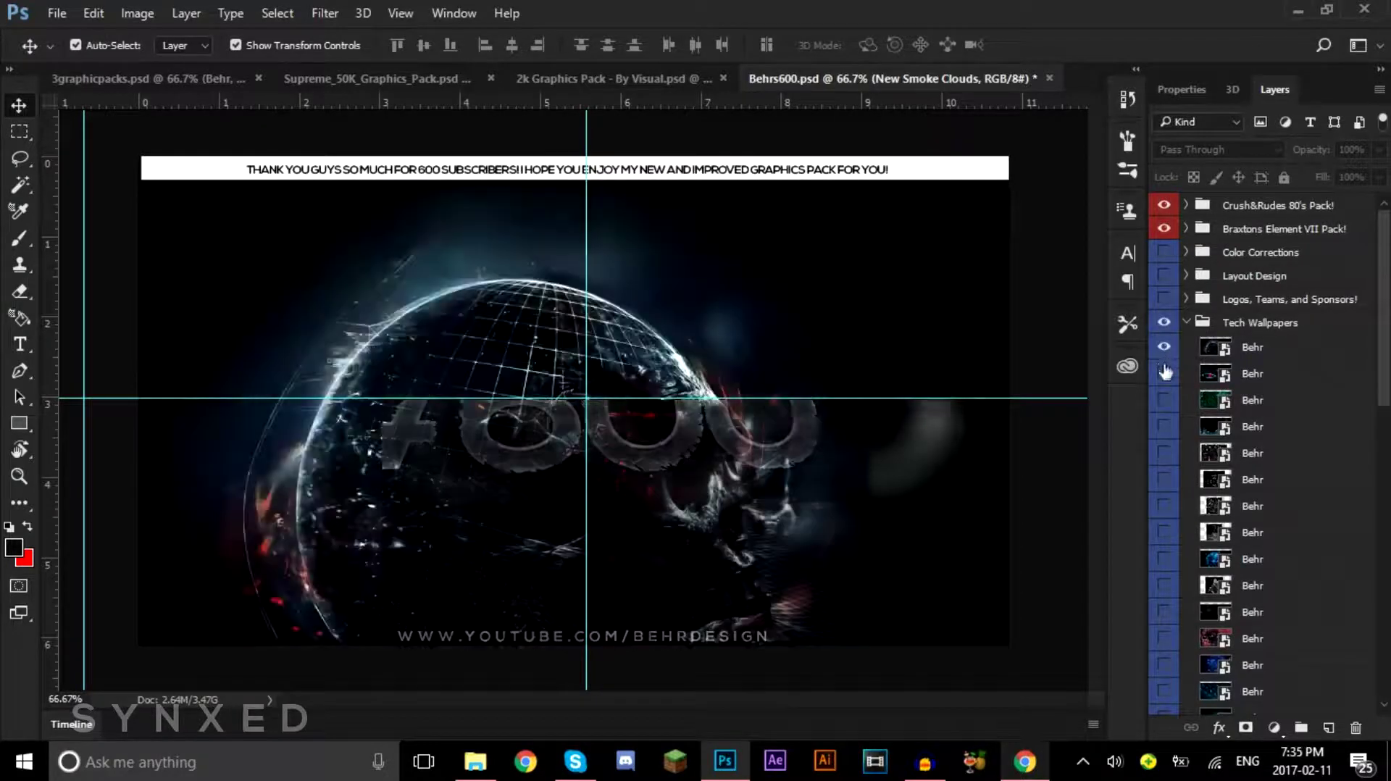
pyautogui.click(1165, 373)
pyautogui.click(1164, 400)
pyautogui.click(1164, 373)
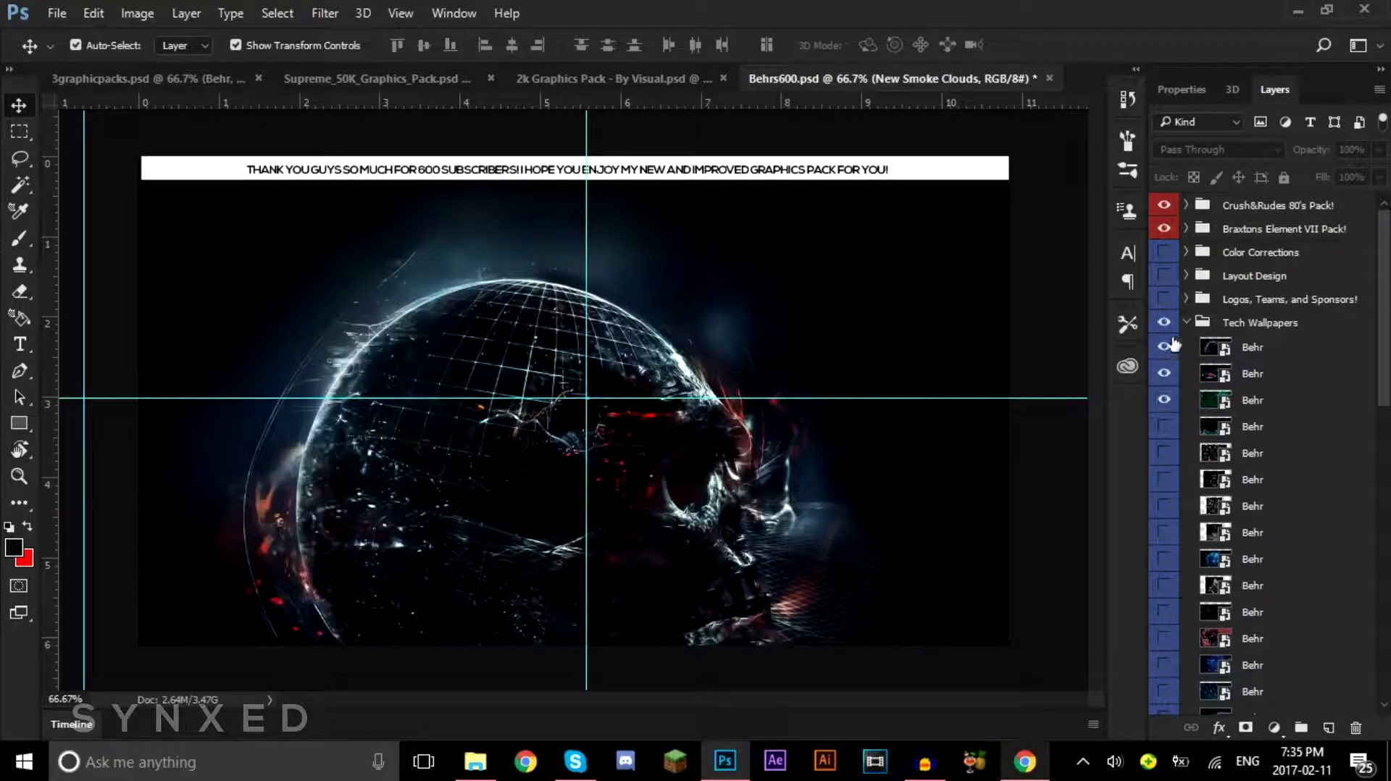
pyautogui.click(1164, 322)
pyautogui.click(1186, 323)
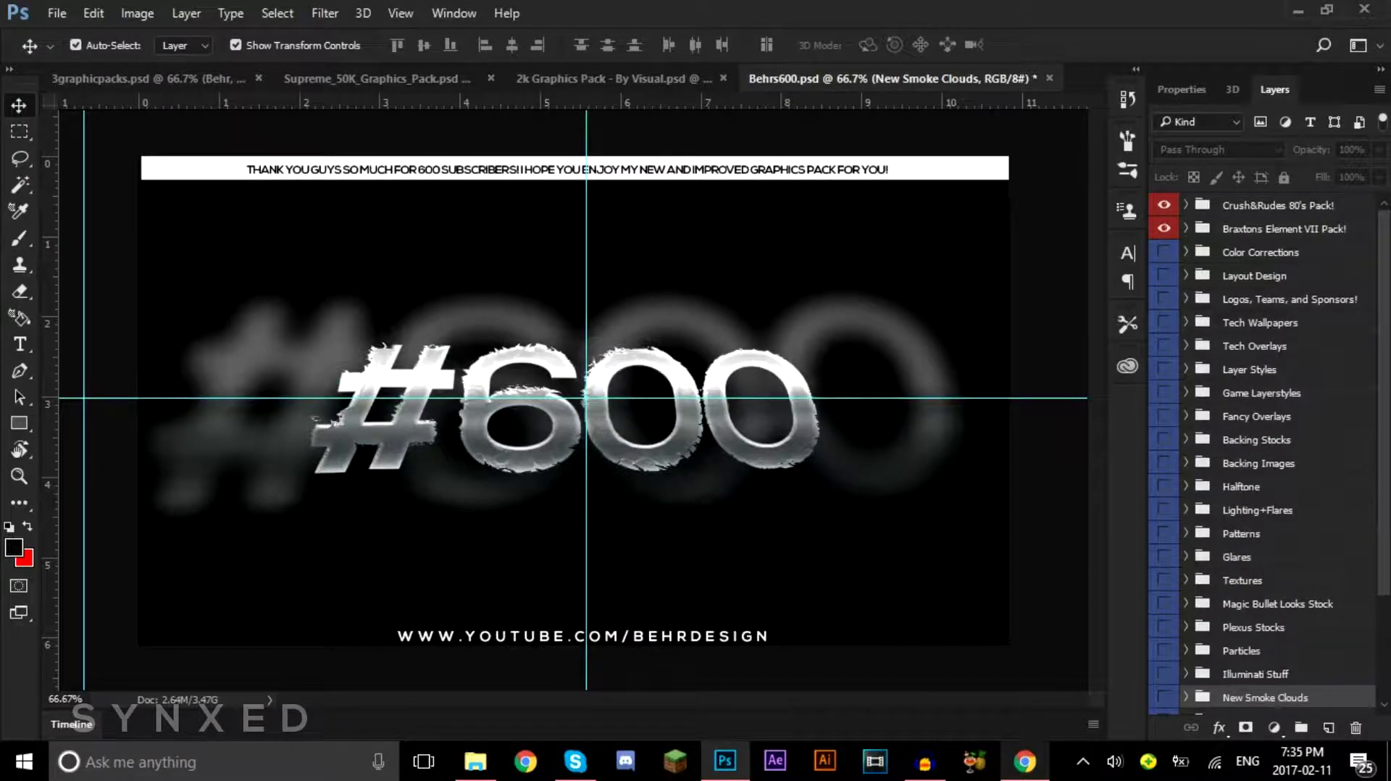
# Step: Turn on and expand Lighting+Flares, hide its red glow layer, then switch to 3graphicpacks.psd
pyautogui.scroll(-3, 1185, 413)
pyautogui.click(1183, 411)
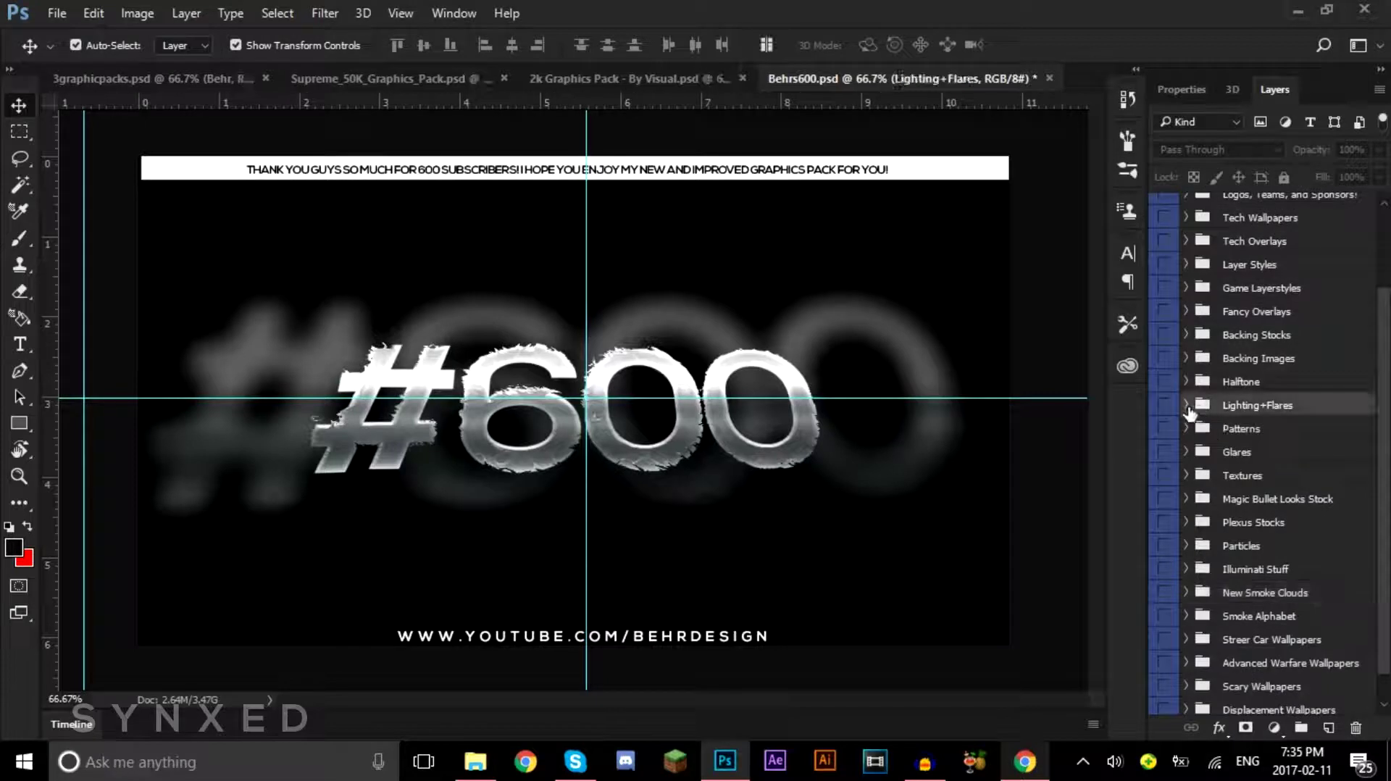
pyautogui.click(1186, 405)
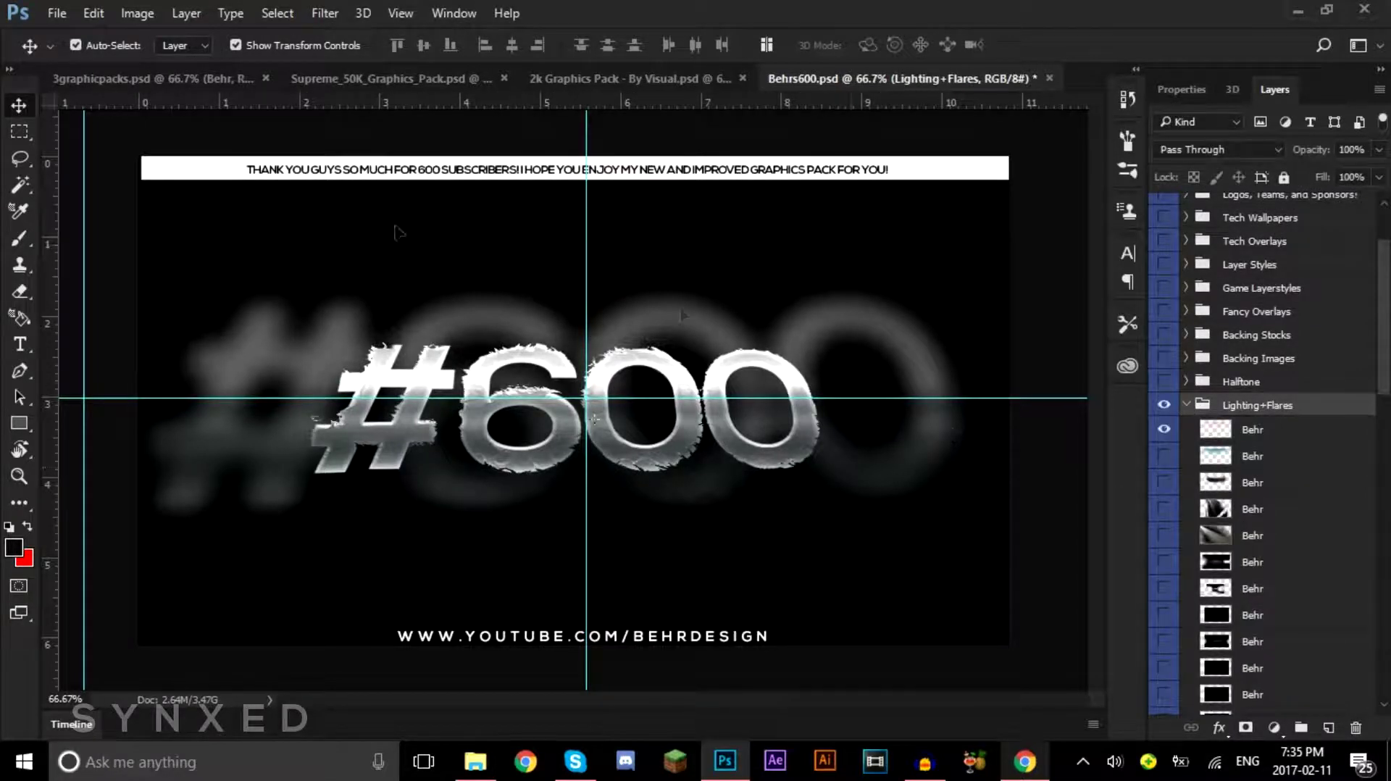
pyautogui.click(1163, 404)
pyautogui.click(1165, 430)
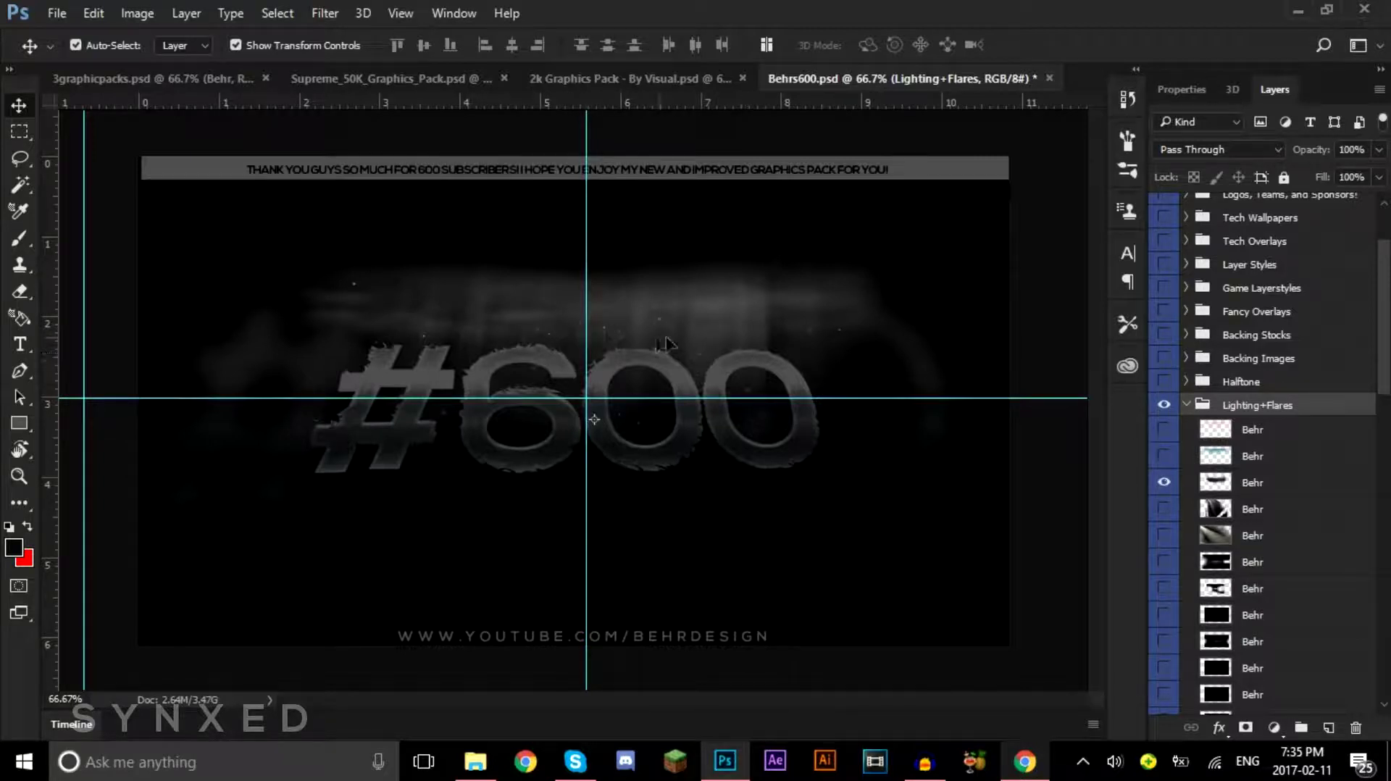
pyautogui.hotkey('ctrl', 'Tab')
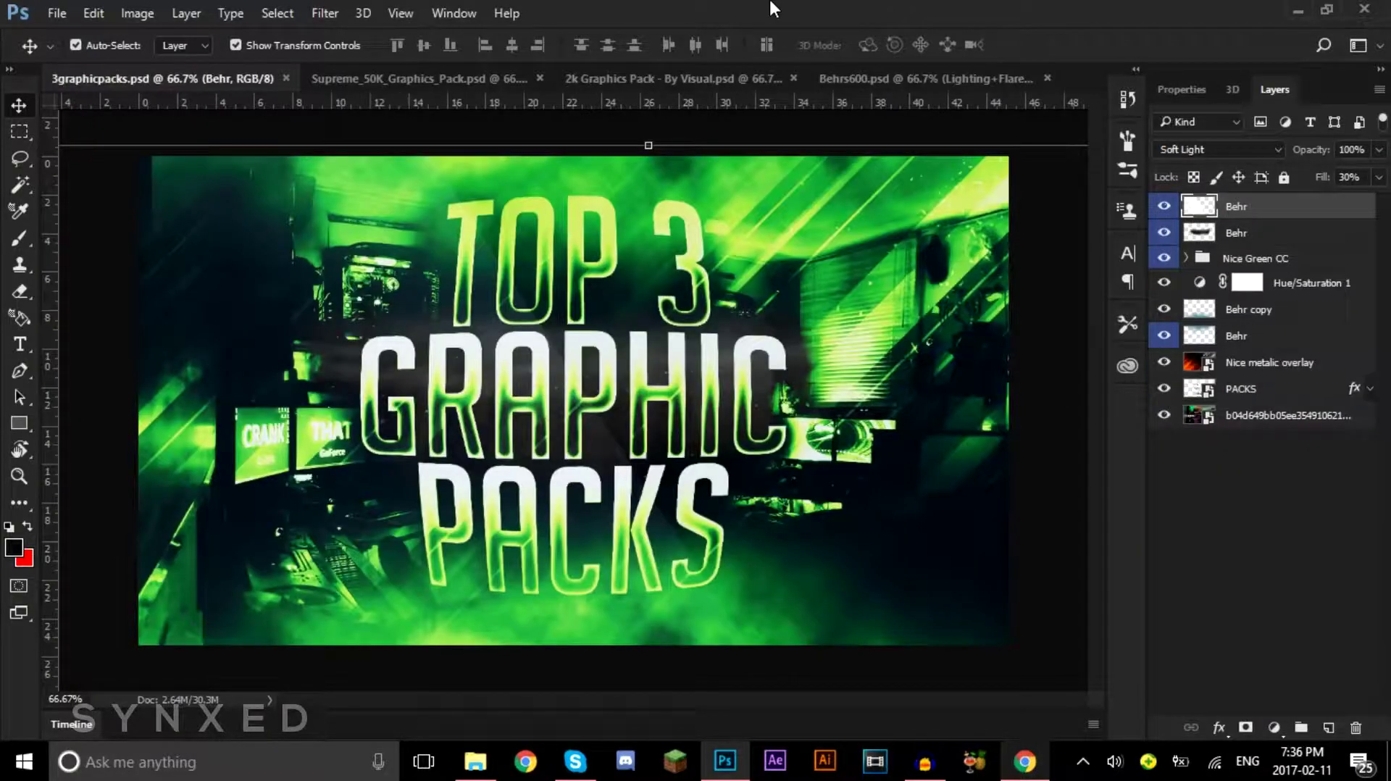